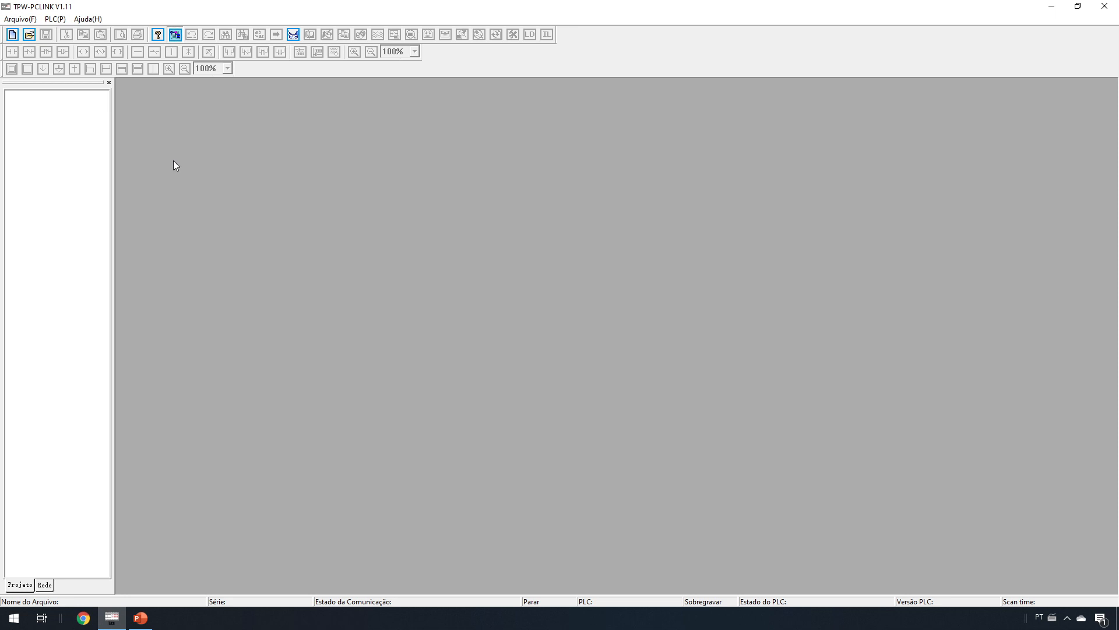
- Create a new LADDER project for series TPW04_3 and model TPW04-332BT-A
left_click(31, 20)
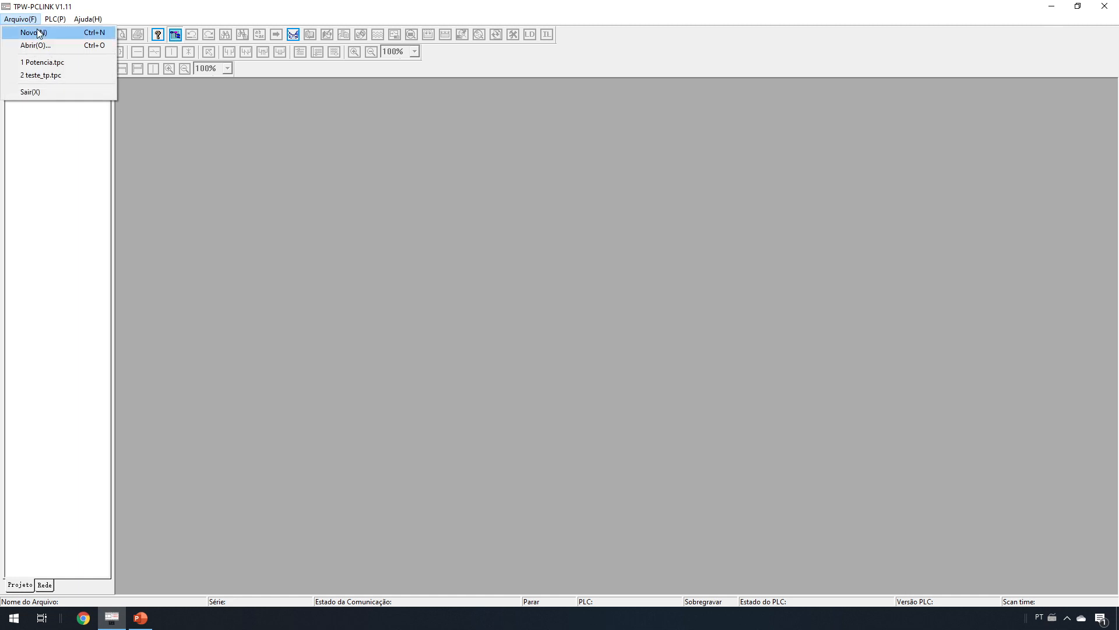
left_click(39, 32)
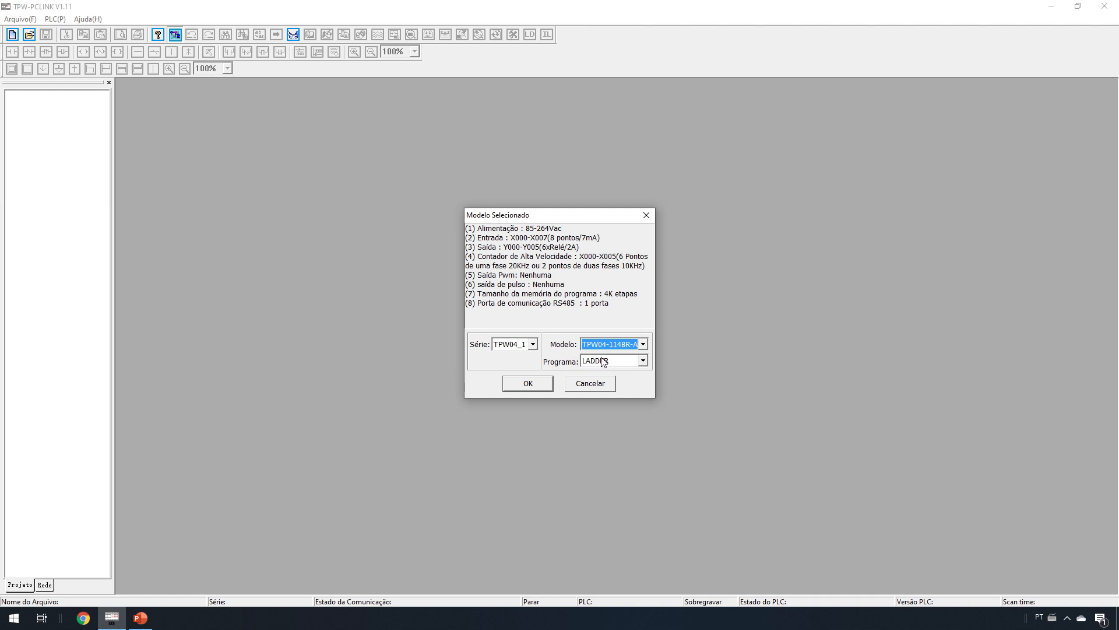
left_click(532, 343)
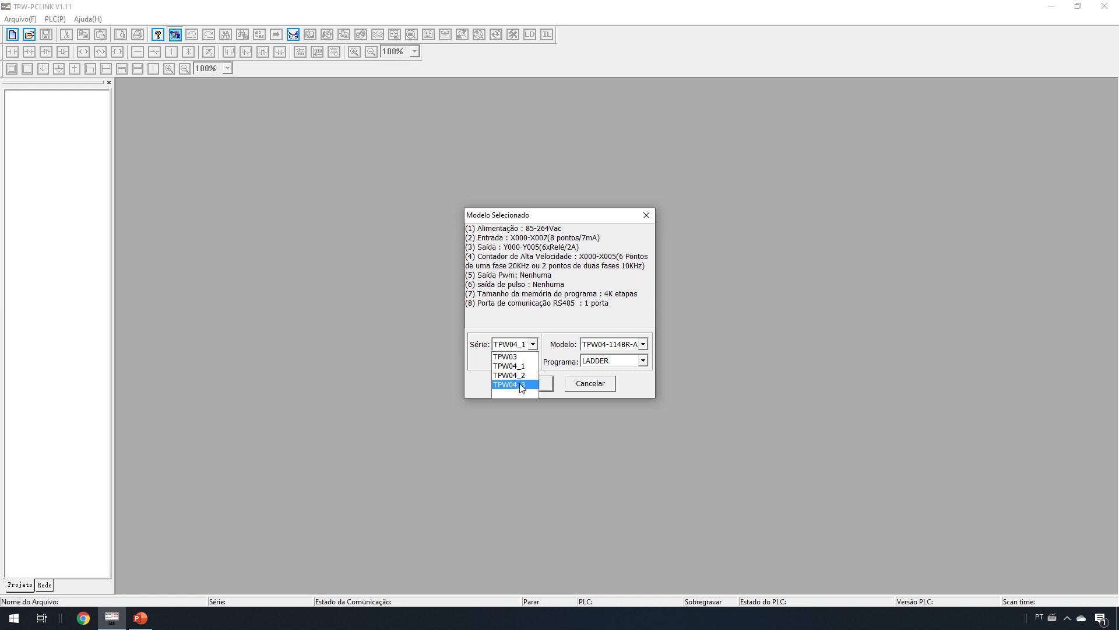
left_click(521, 385)
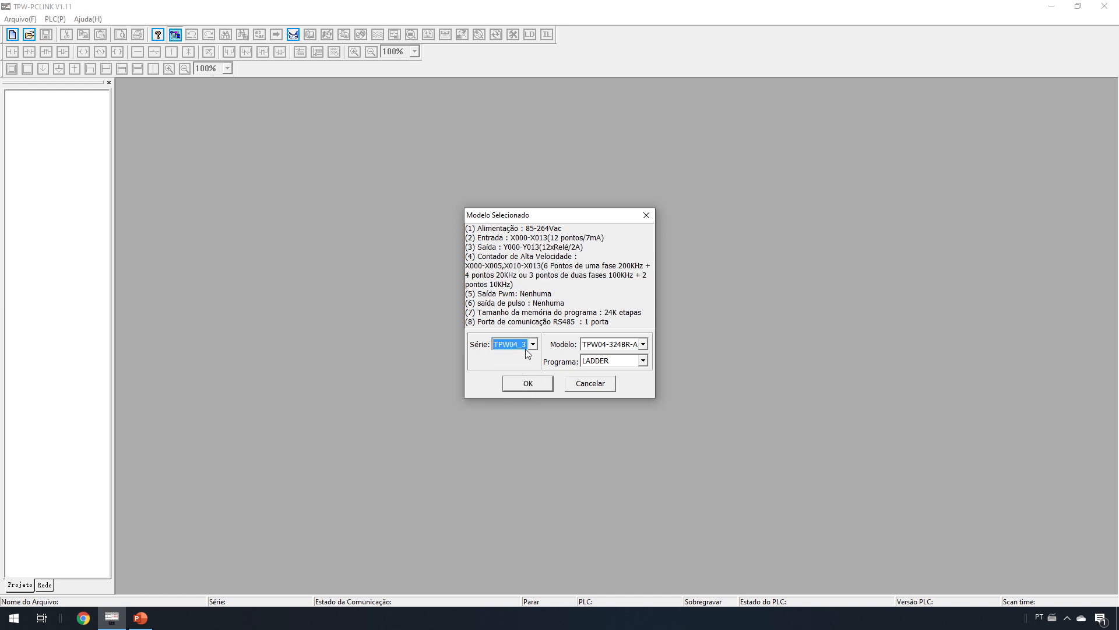
left_click(643, 344)
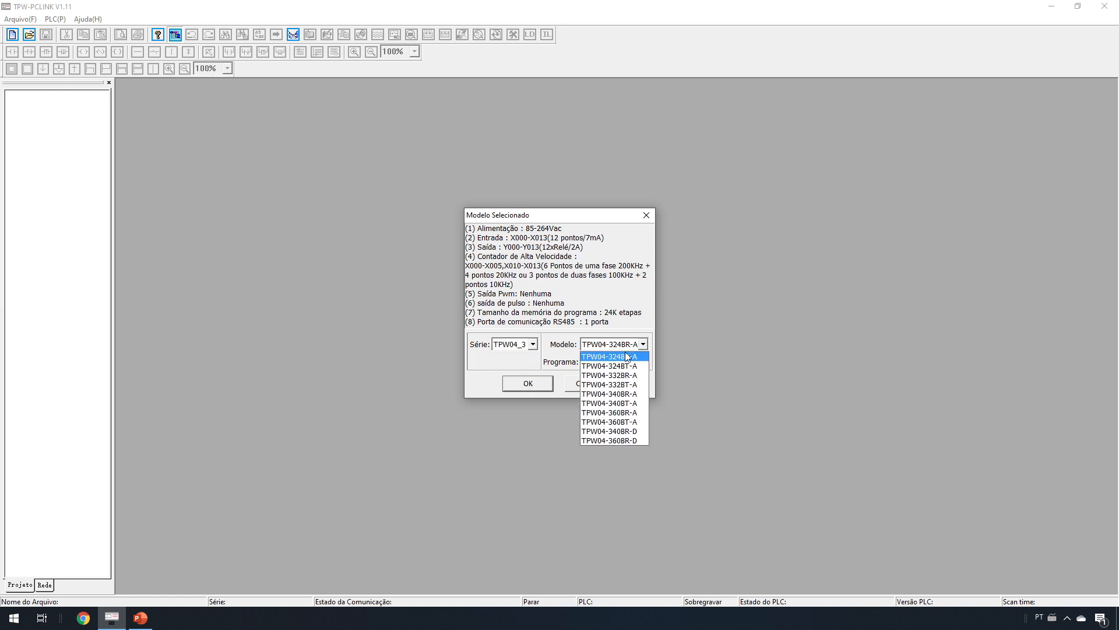
left_click(638, 386)
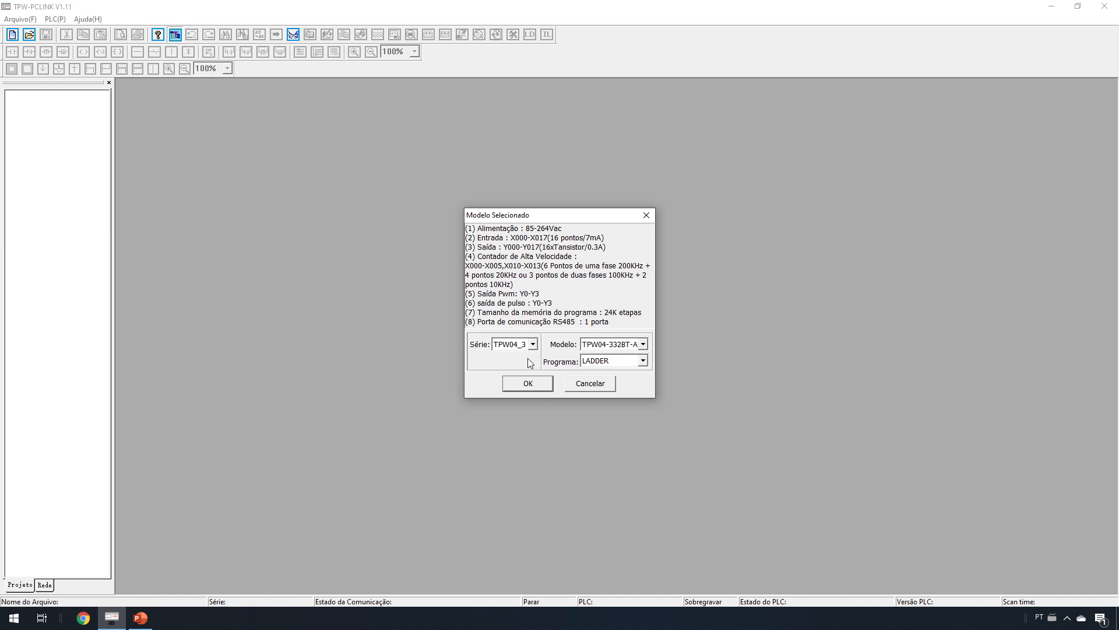
left_click(535, 386)
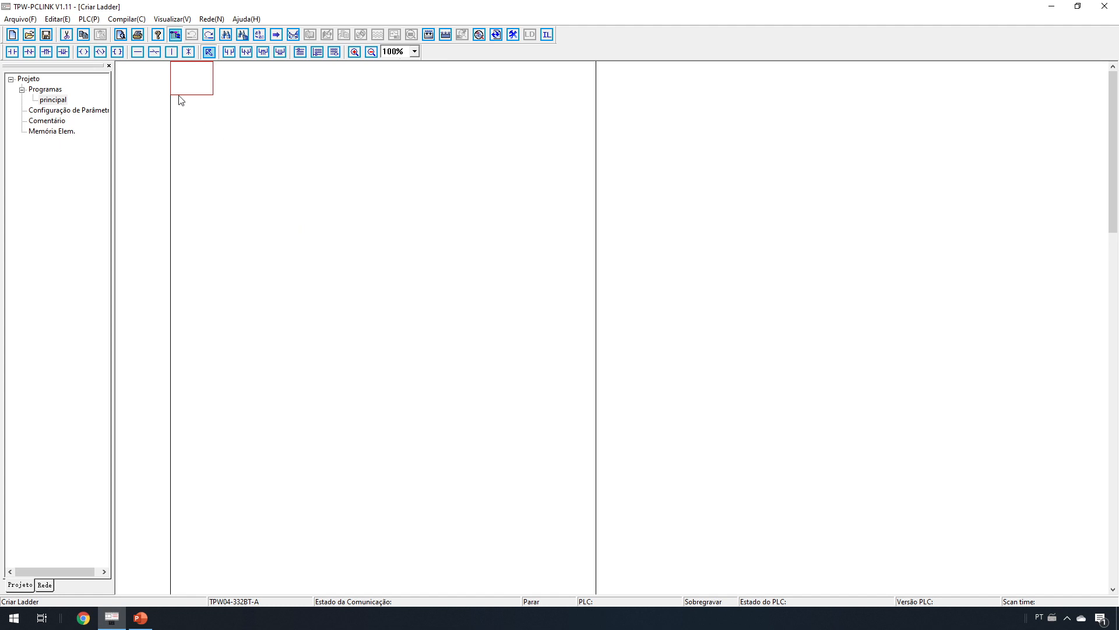
- Insert a normally open contact M8002 at the start of the first rung
left_click(11, 51)
left_click(199, 89)
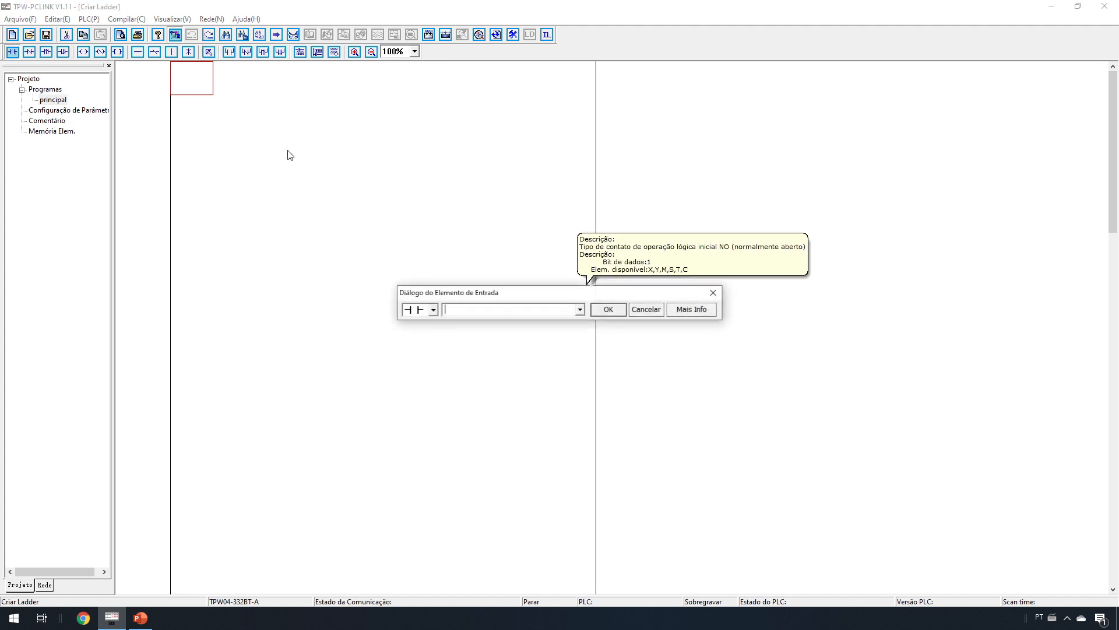
type("M8002")
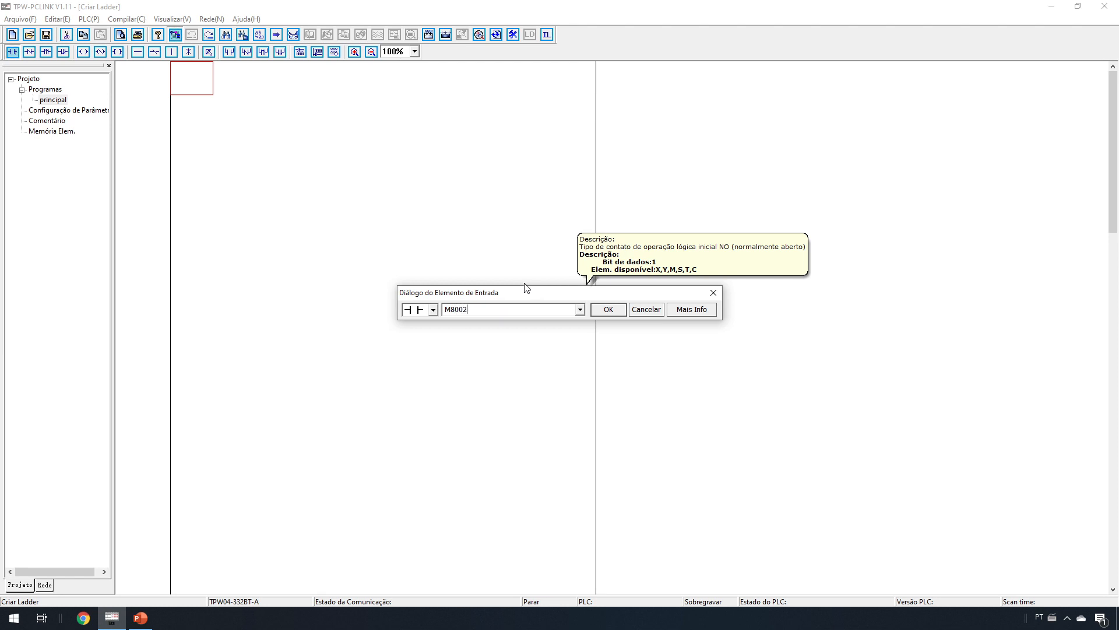
key("Return")
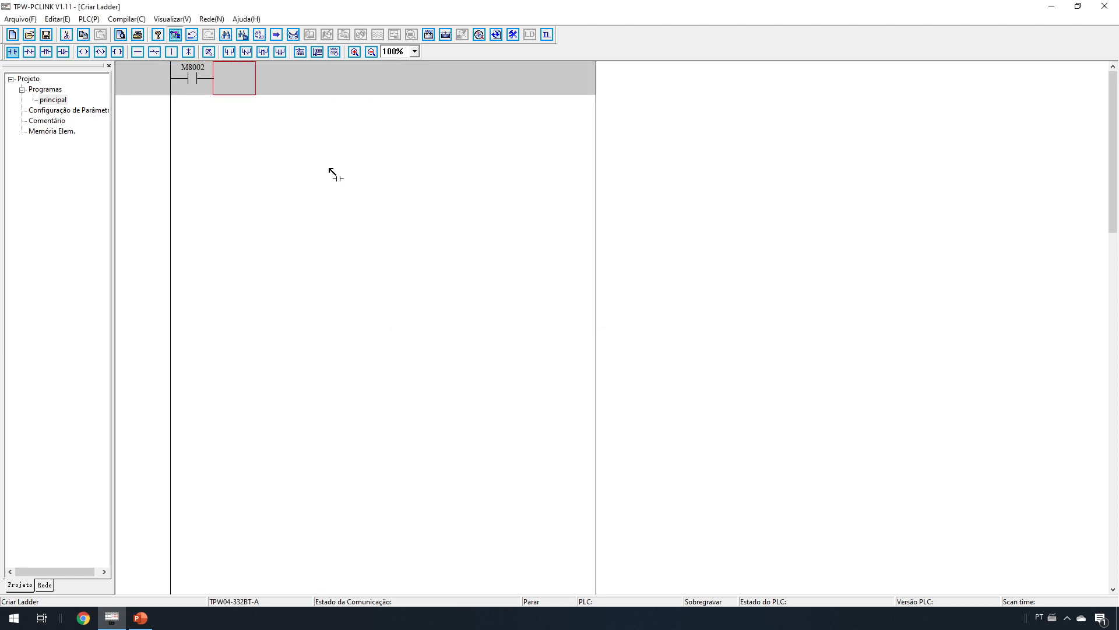
key("Escape")
left_click(208, 81)
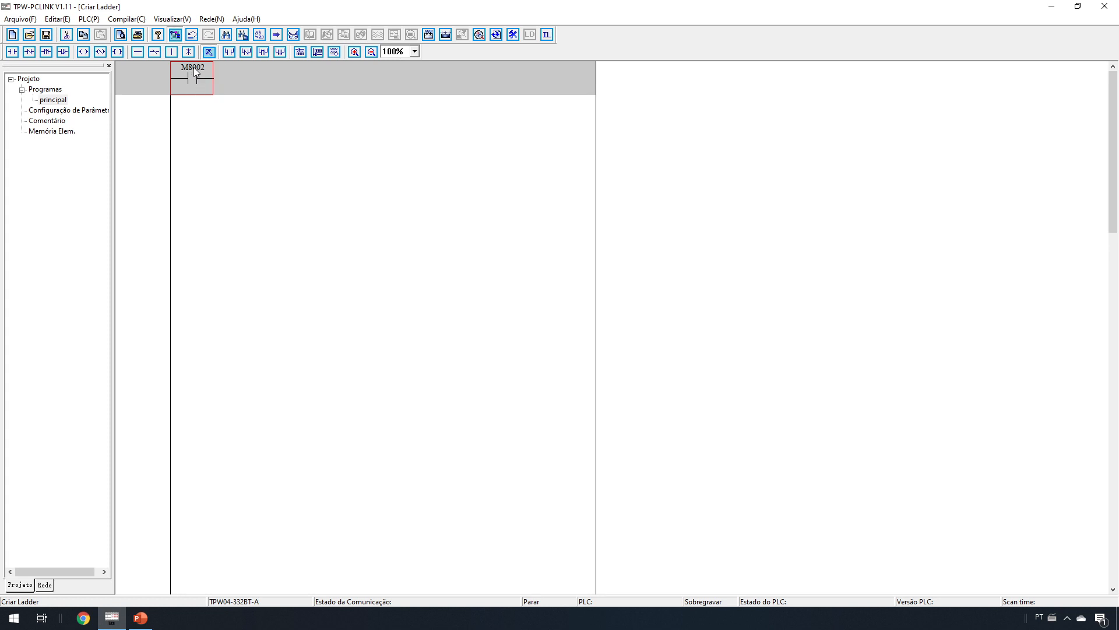
- Add the instruction MOV K137 D8120 after the M8002 contact
left_click(229, 78)
type("MOV")
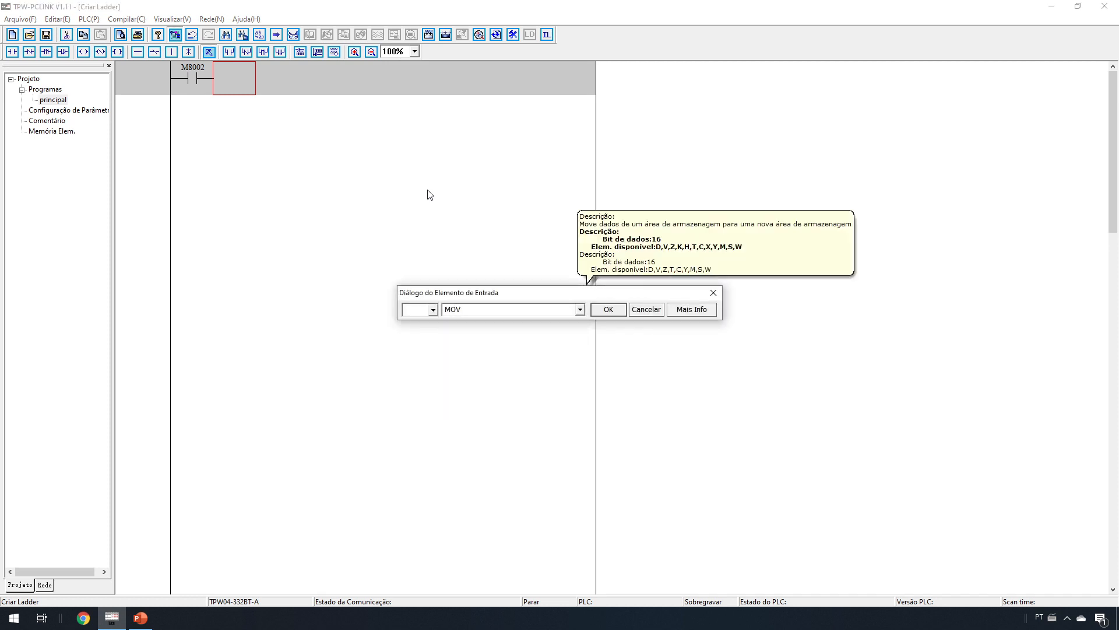
type("K137 ")
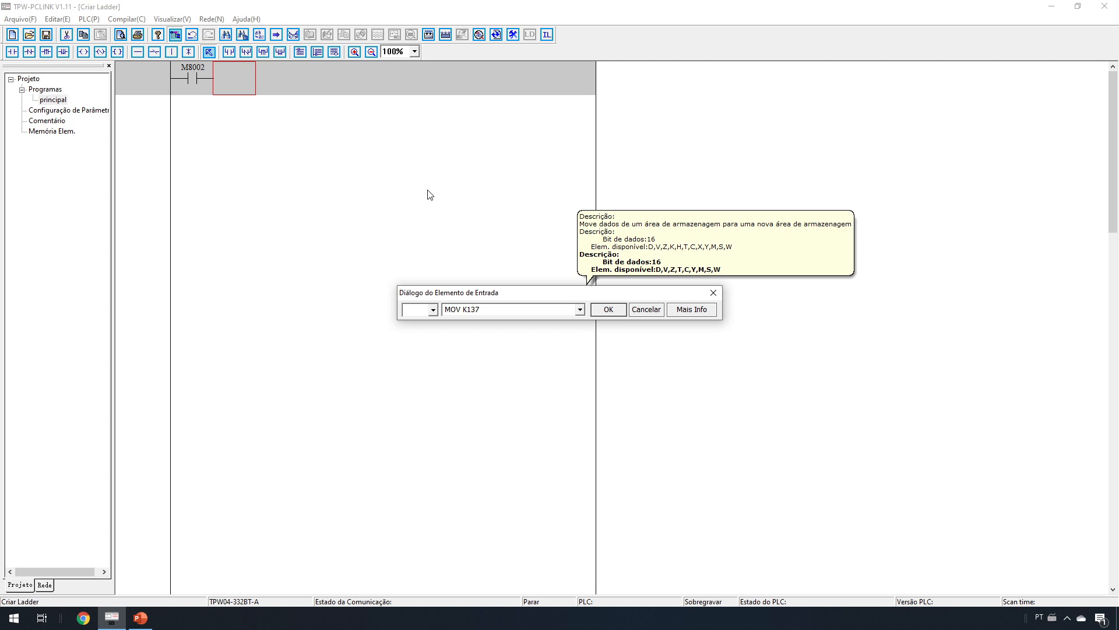
type("D8120")
key("Return")
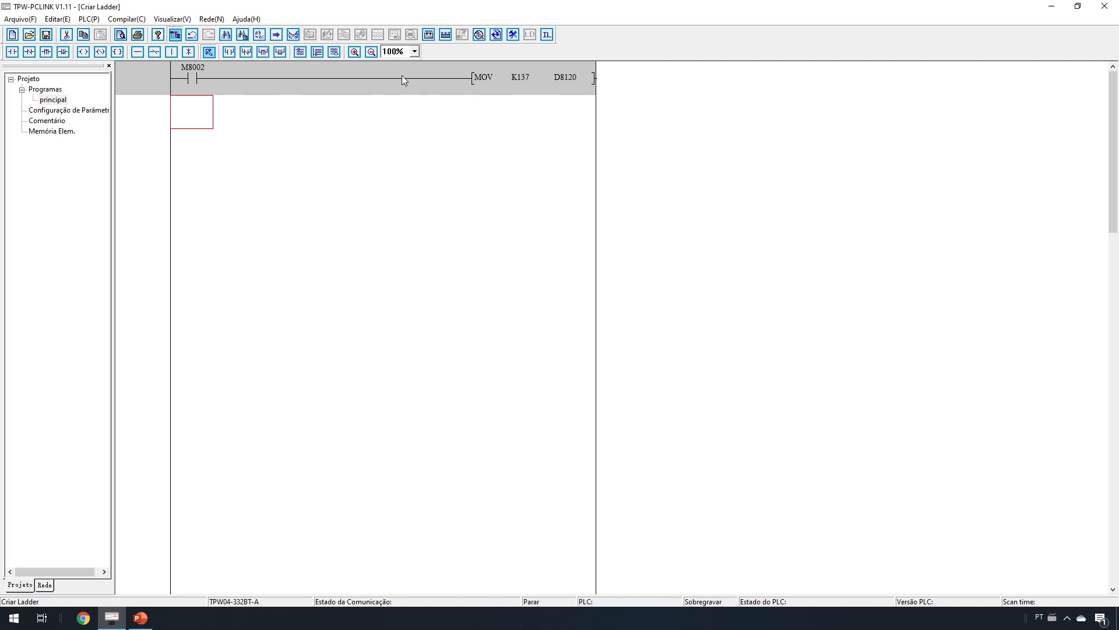
- Add the block note "CONFIGURAÇÃO PORTA RS485 19200 8N2" above the M8002 rung
left_click(318, 51)
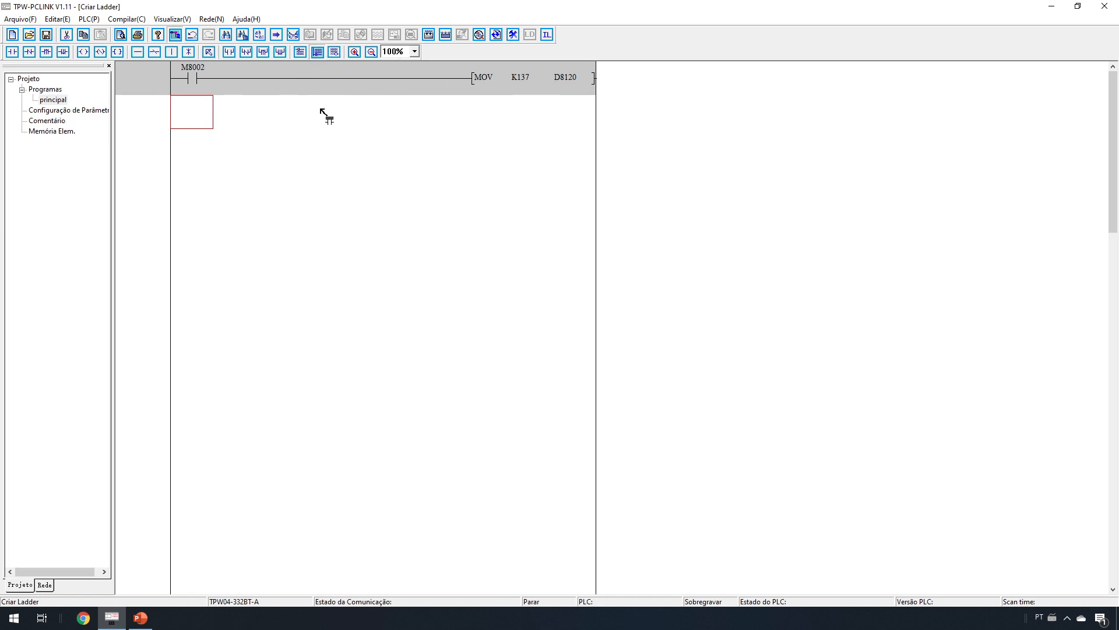
left_click(208, 82)
type("CON")
key("BackSpace")
key("BackSpace")
key("BackSpace")
type("CONFIGURAÇÃO PORTA")
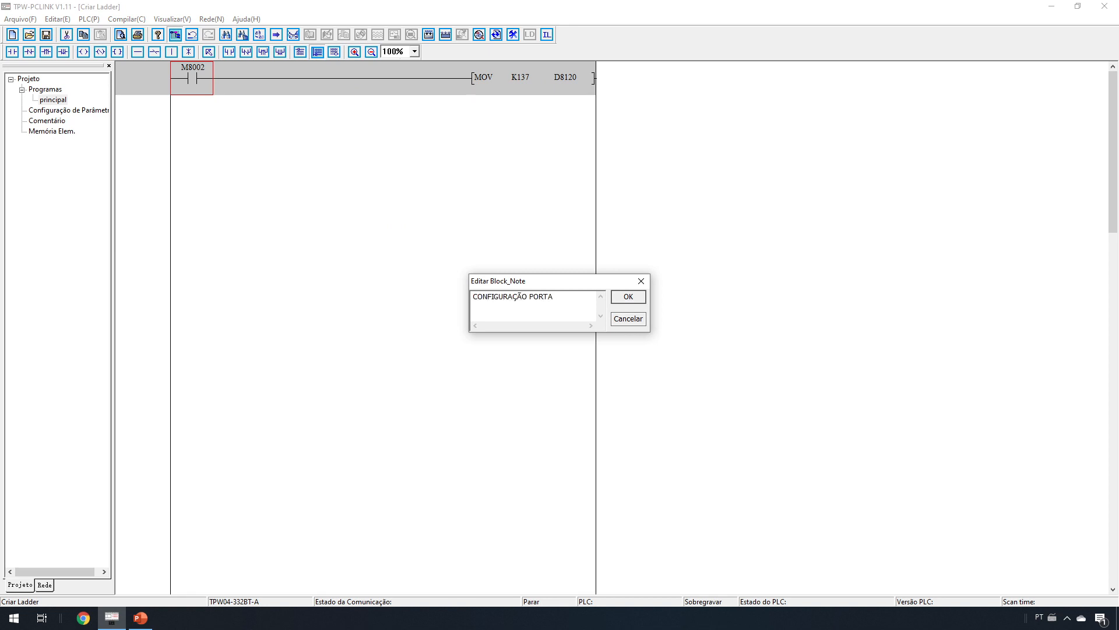
type(" RS485 1900")
key("BackSpace")
key("BackSpace")
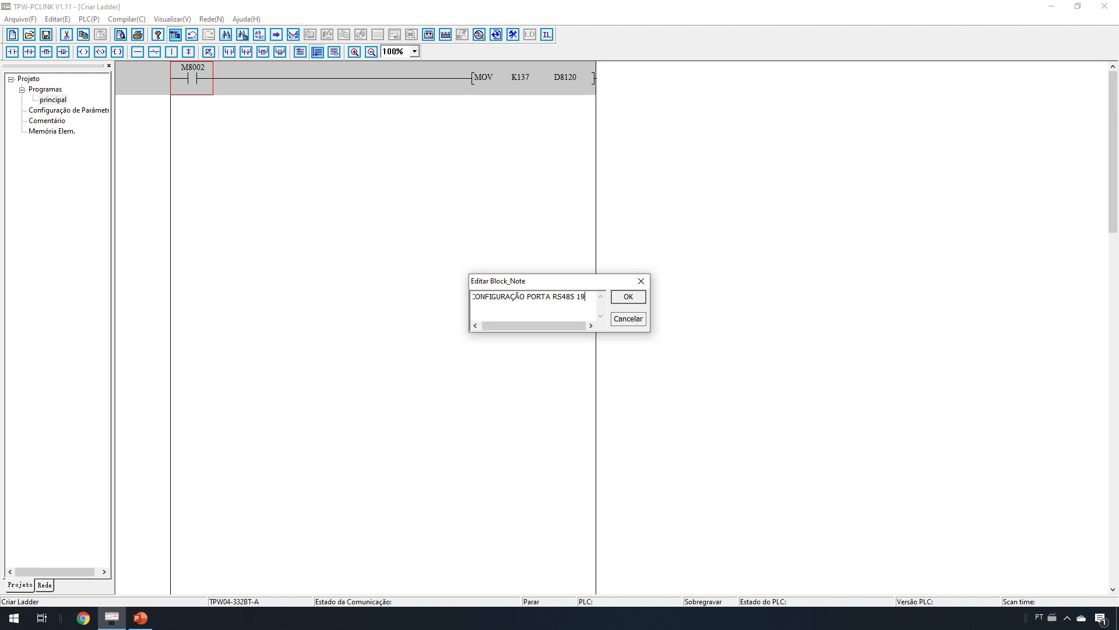
type("00 8N2")
double_click(587, 300)
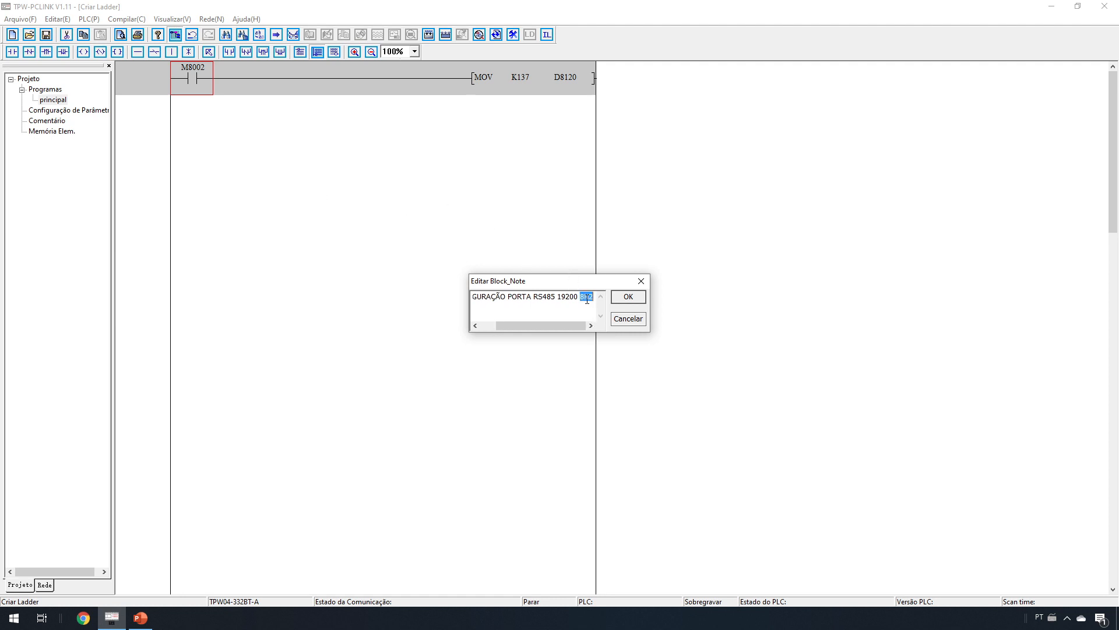
left_click(627, 297)
key("Escape")
- Insert a normally open contact M0 at the start of the second rung
left_click(195, 133)
left_click(12, 51)
left_click(193, 136)
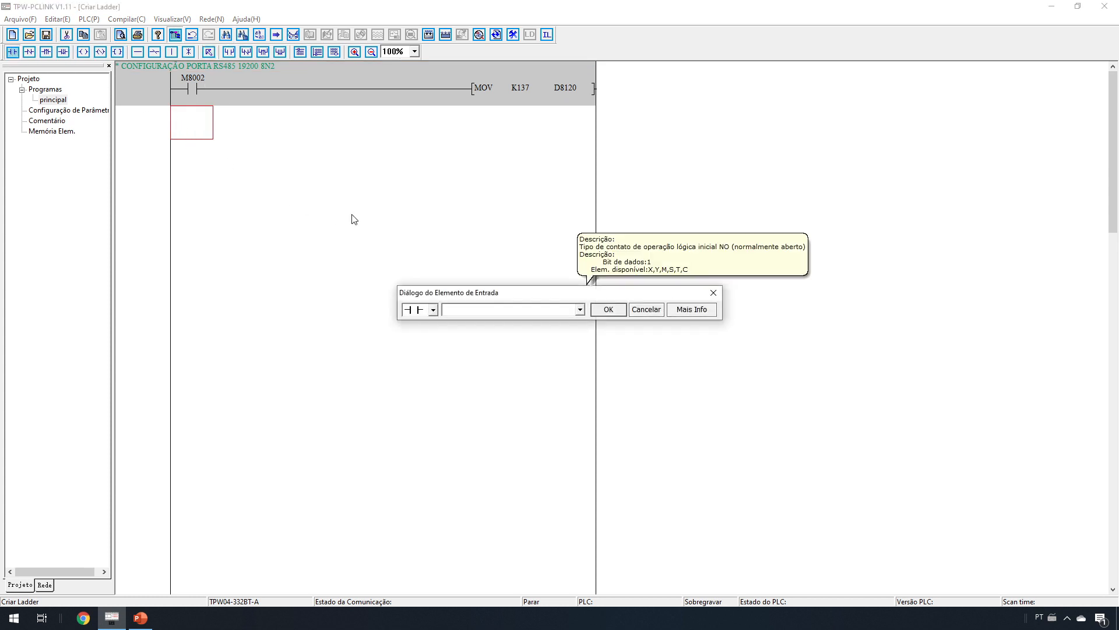
type("M0")
key("Return")
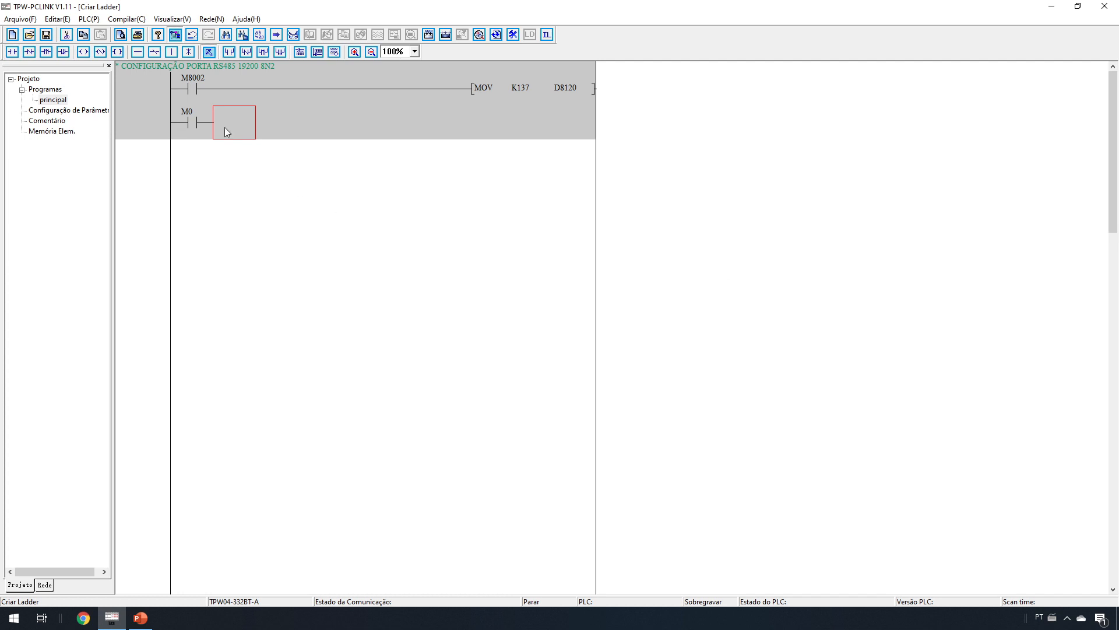
- Add a timer coil T0 with preset register D0 after the M0 contact
left_click(82, 52)
left_click(242, 125)
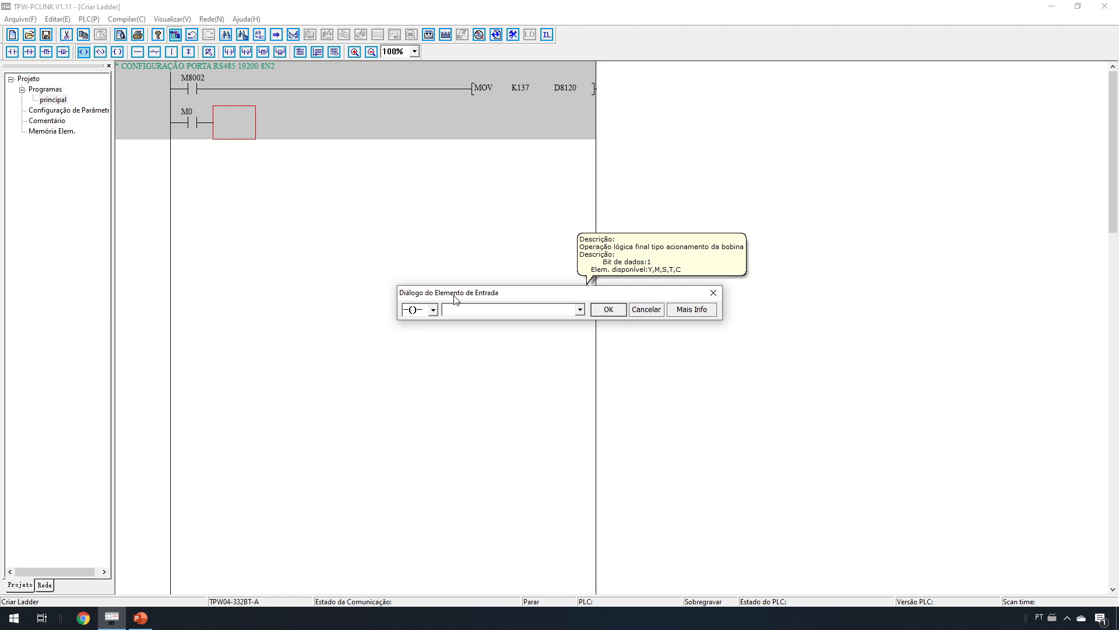
type("T0 D0")
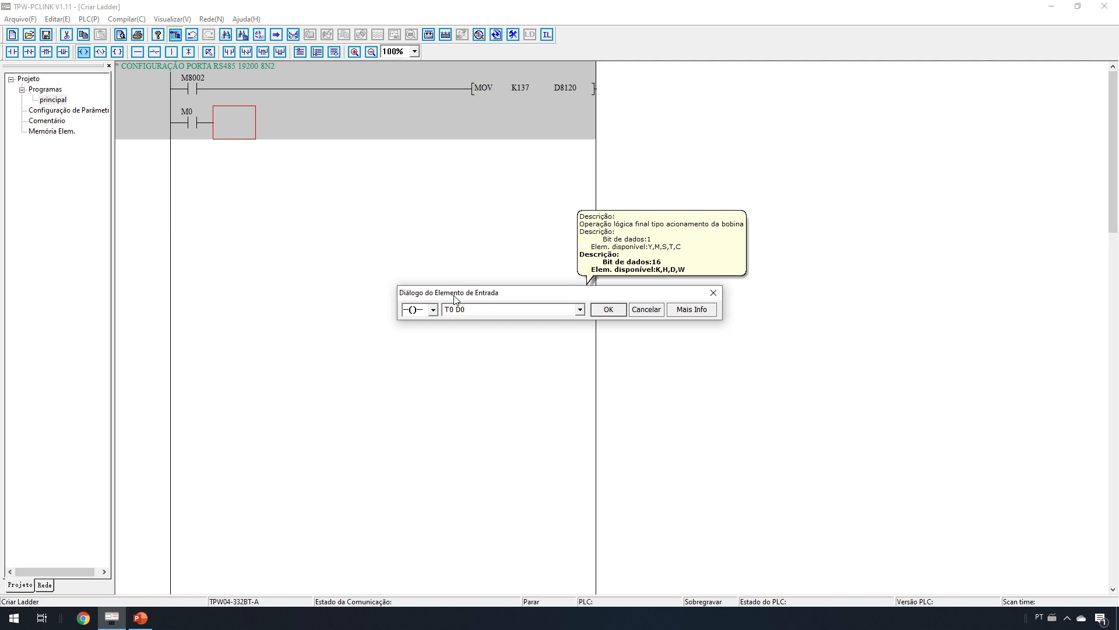
key("Return")
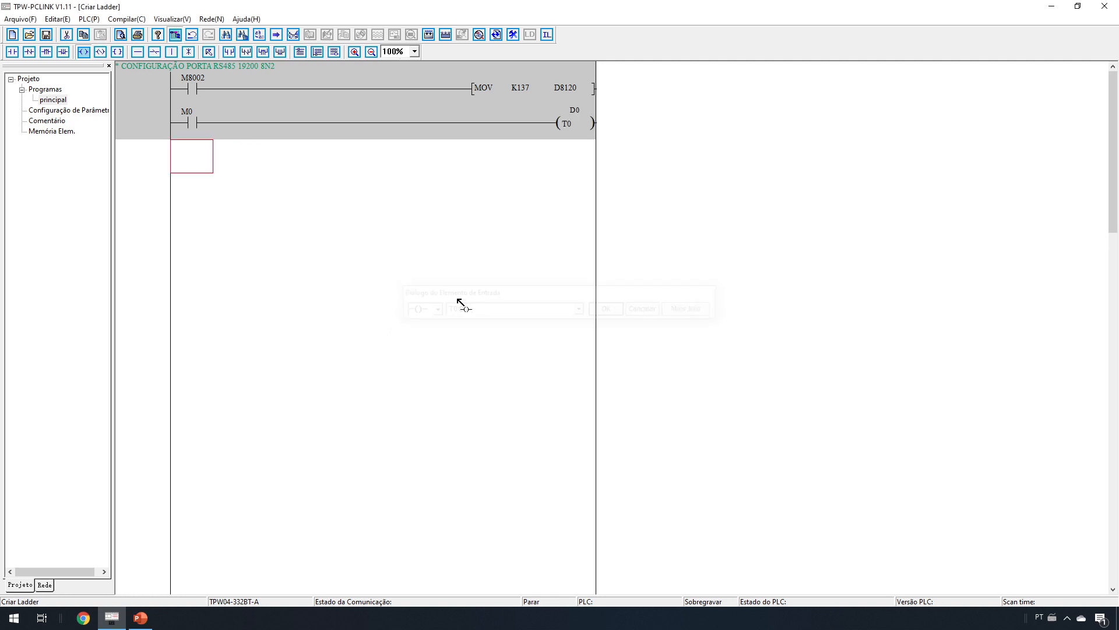
left_click(576, 114)
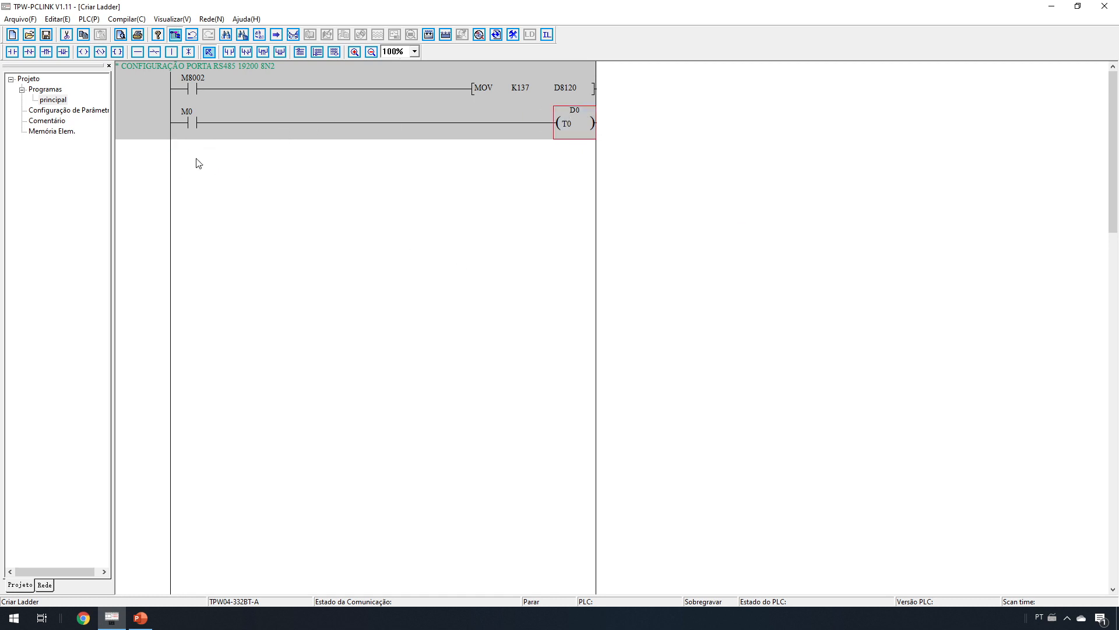
left_click(187, 120)
left_click(550, 114)
left_click(202, 170)
left_click(226, 168)
left_click(201, 167)
- Insert a normally open contact T0 at the start of the third rung
left_click(13, 52)
left_click(182, 165)
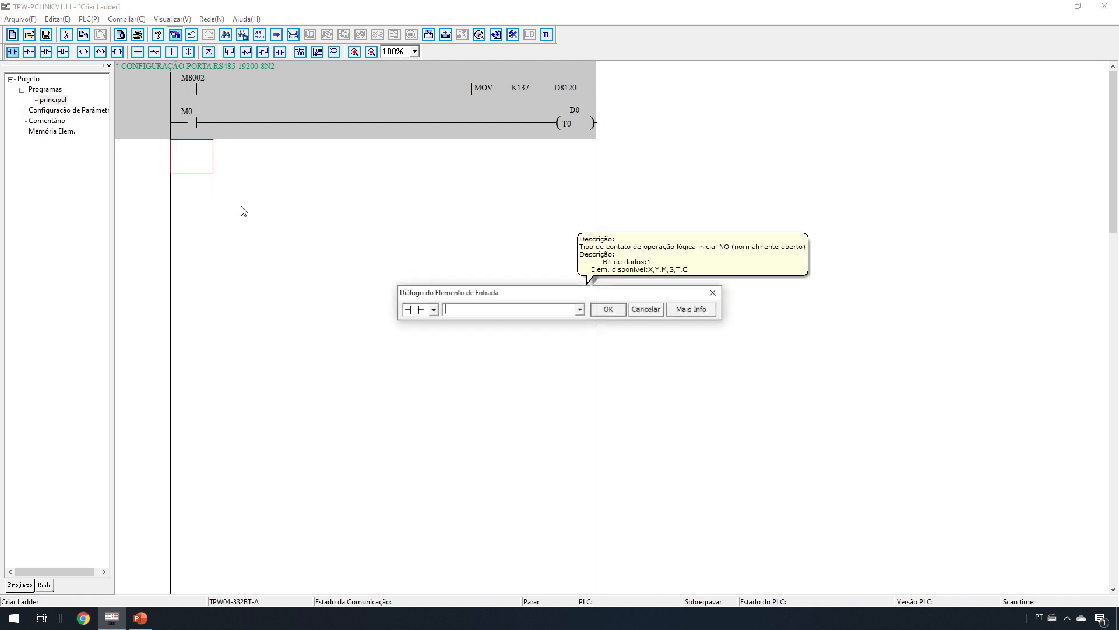
type("T0")
key("Return")
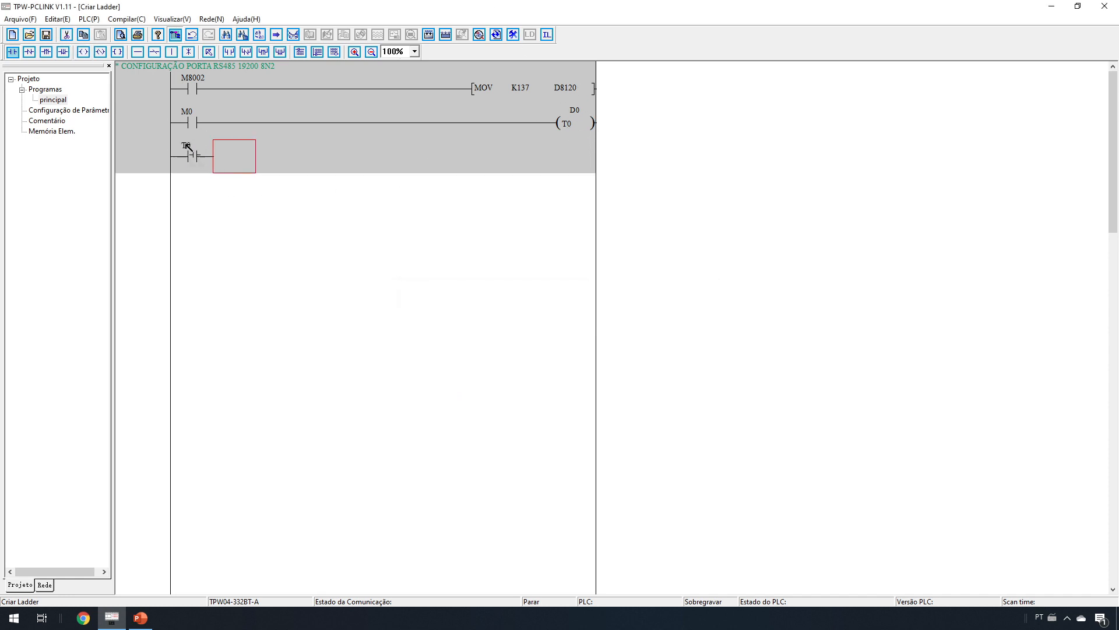
- Add an output coil Y0 after the T0 contact
left_click(84, 52)
left_click(237, 155)
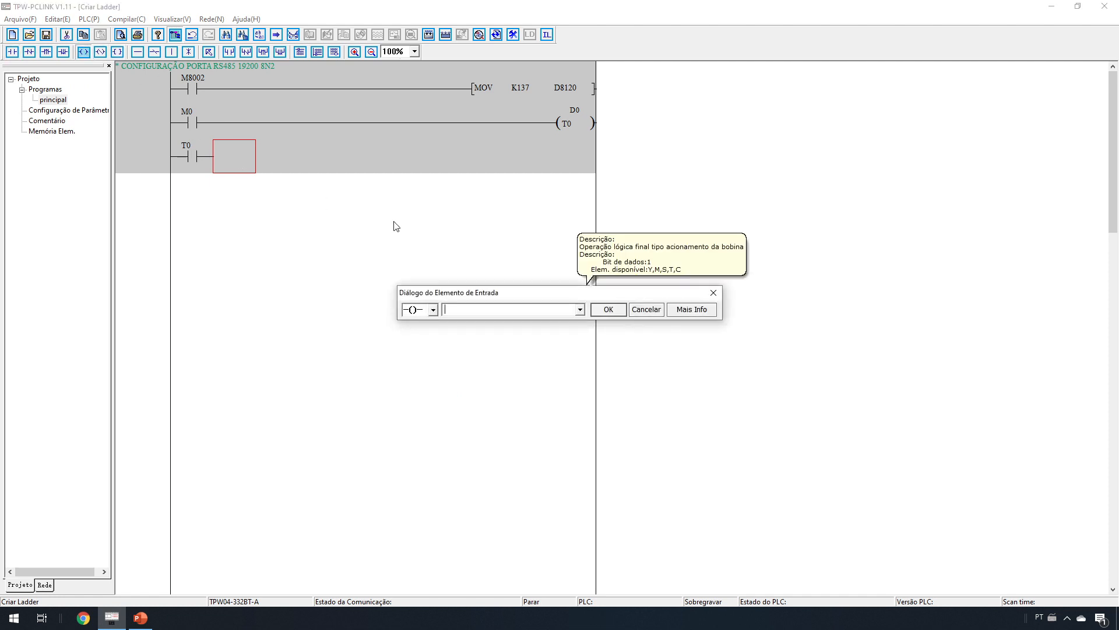
type("Y0")
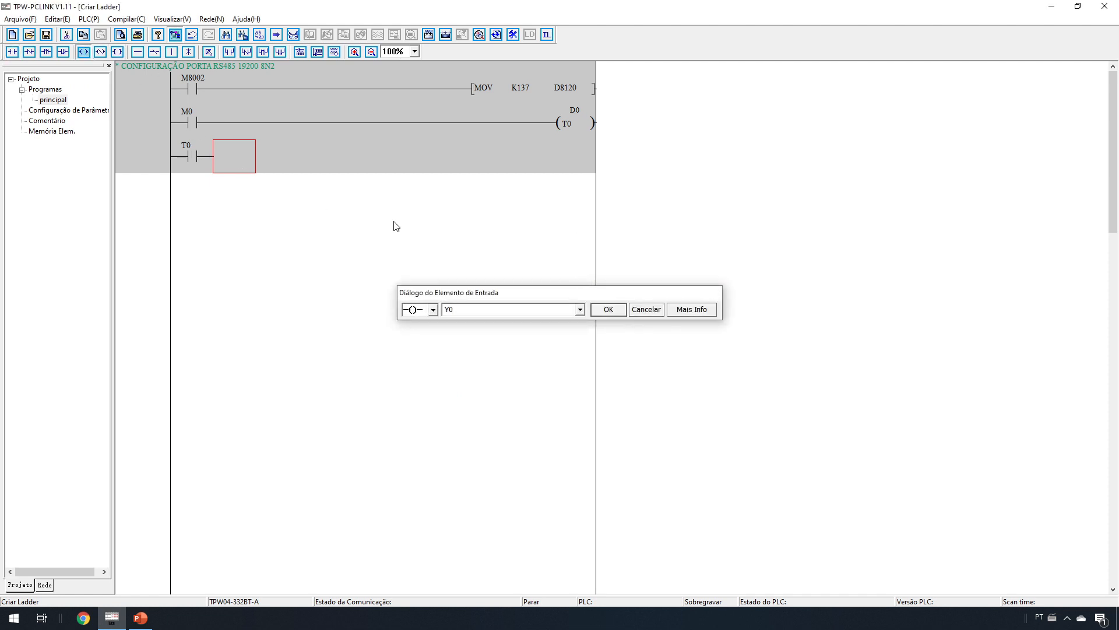
key("Return")
left_click(586, 170)
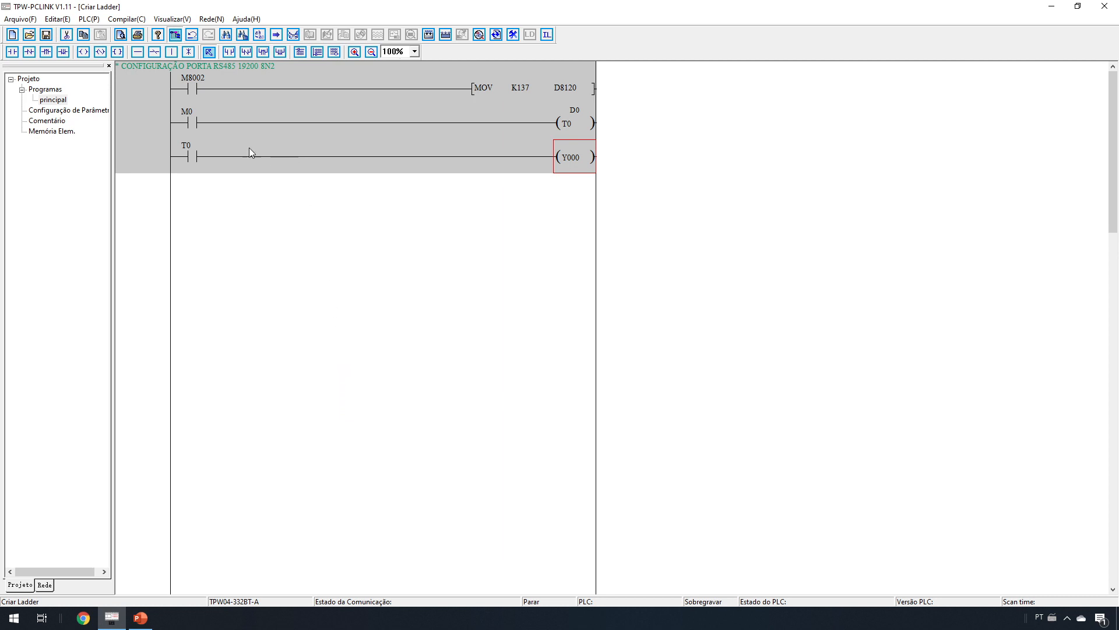
- Connect to the PLC through COM5 at 19200 baud with no parity and 2 stop bits
left_click(89, 18)
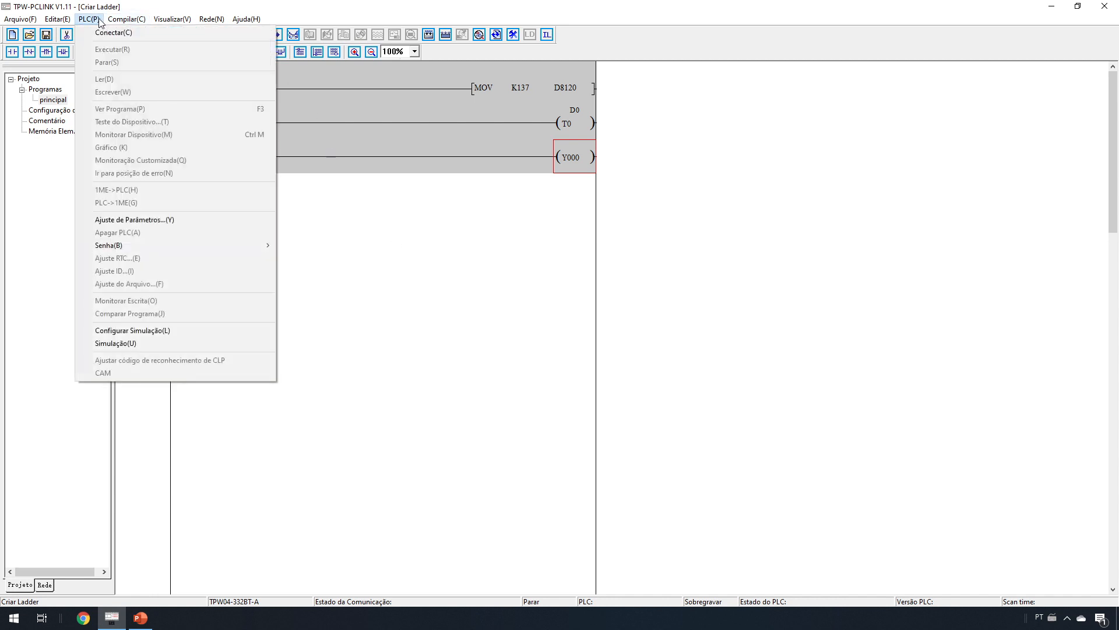
left_click(109, 35)
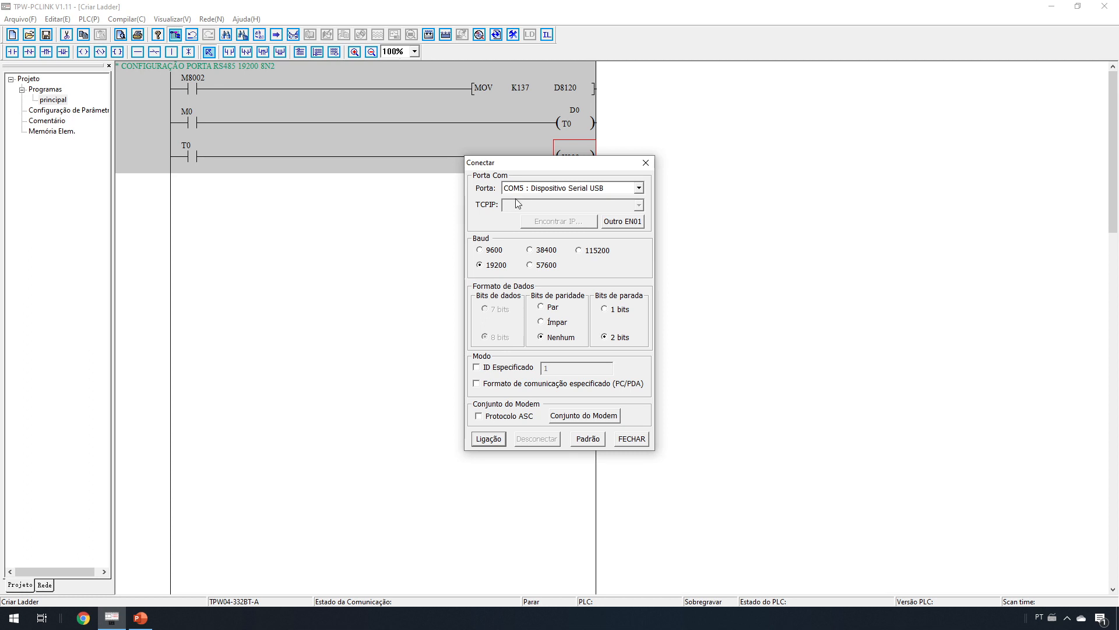
left_click(499, 440)
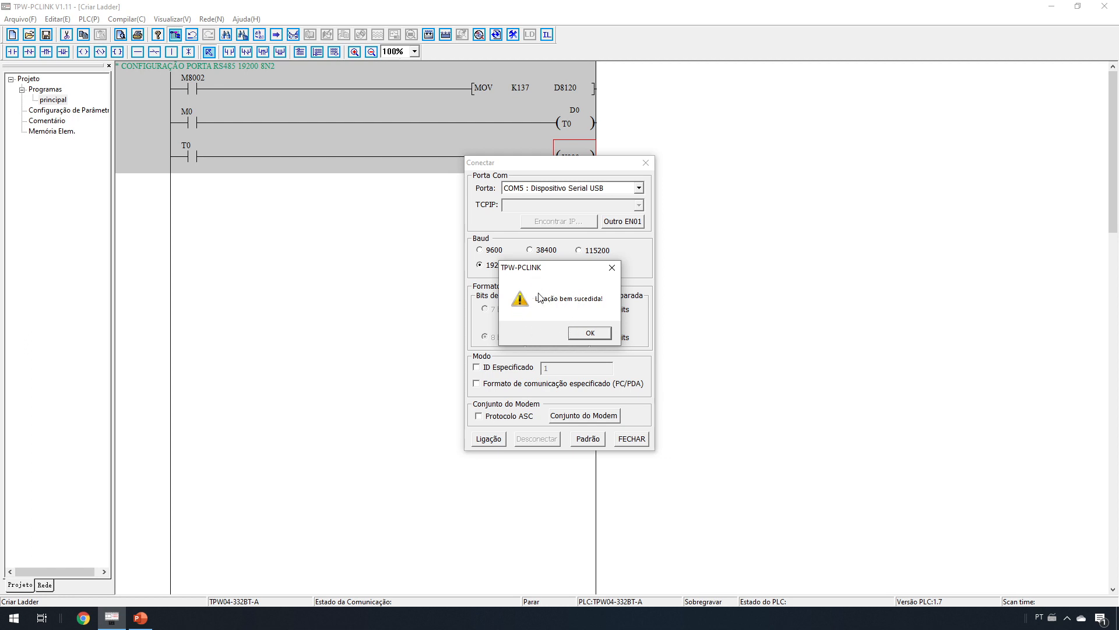
left_click(606, 334)
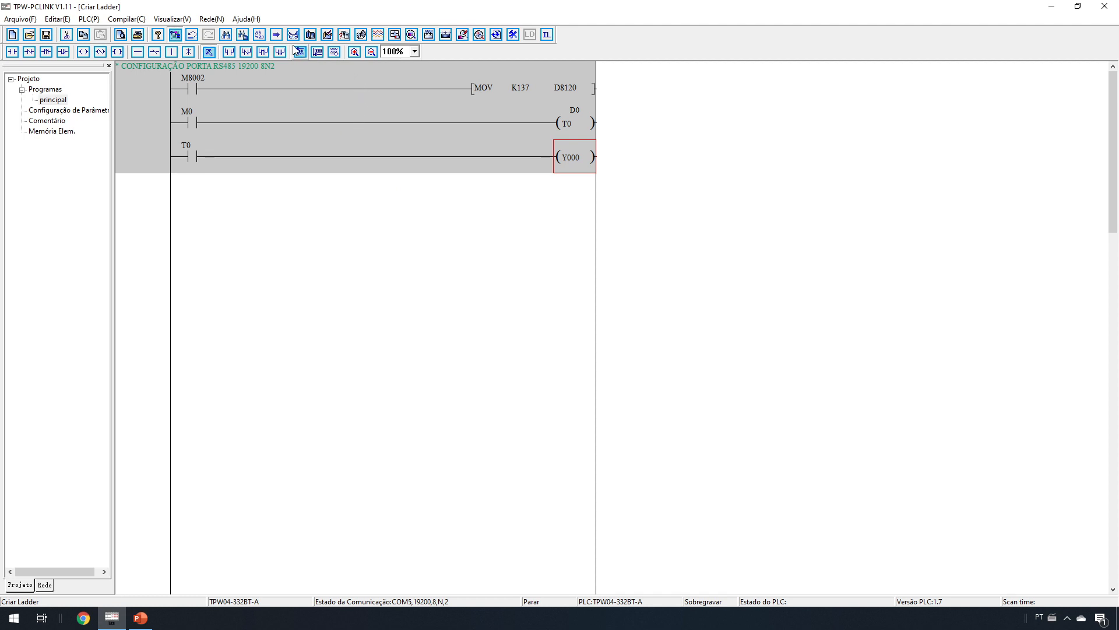
- Write the principal program to the PLC, allowing compilation and a remote stop, and set the PLC back to run
left_click(88, 19)
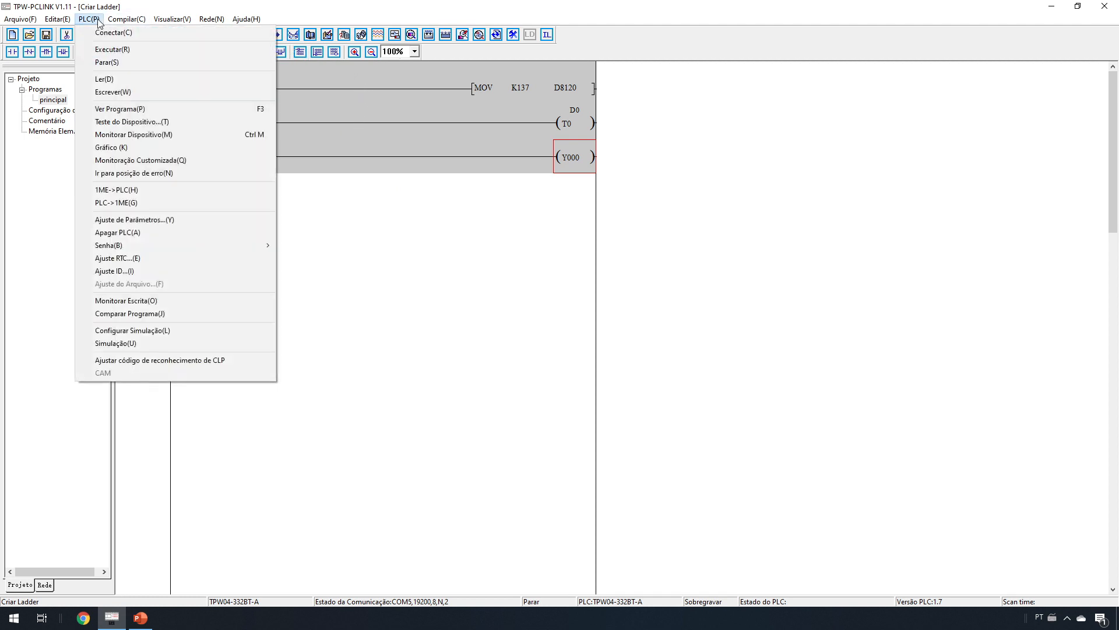
left_click(131, 93)
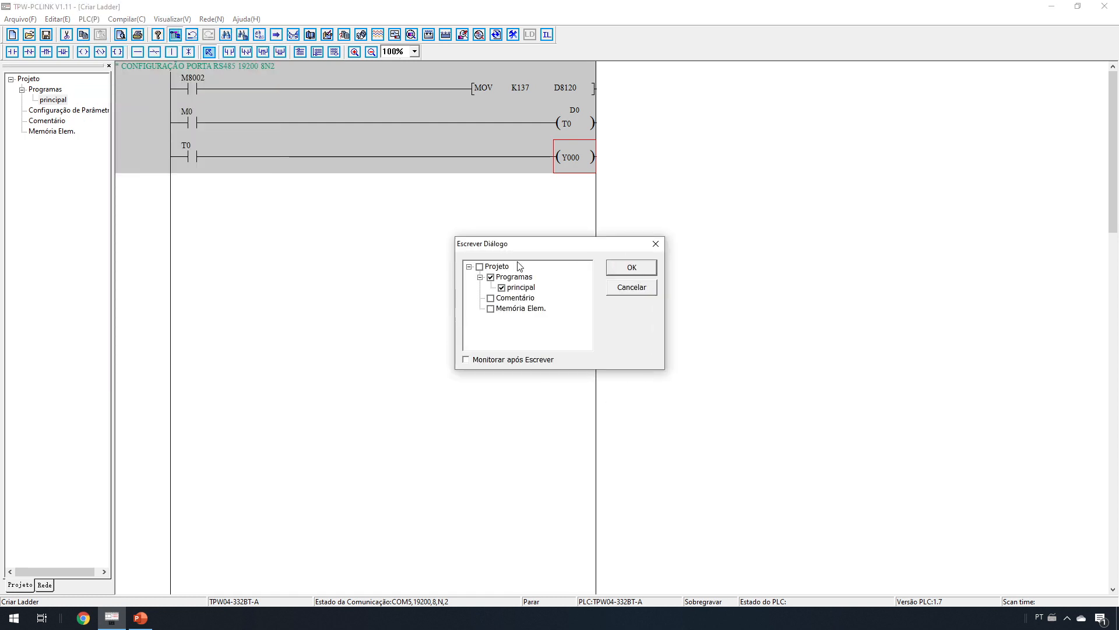
left_click(631, 270)
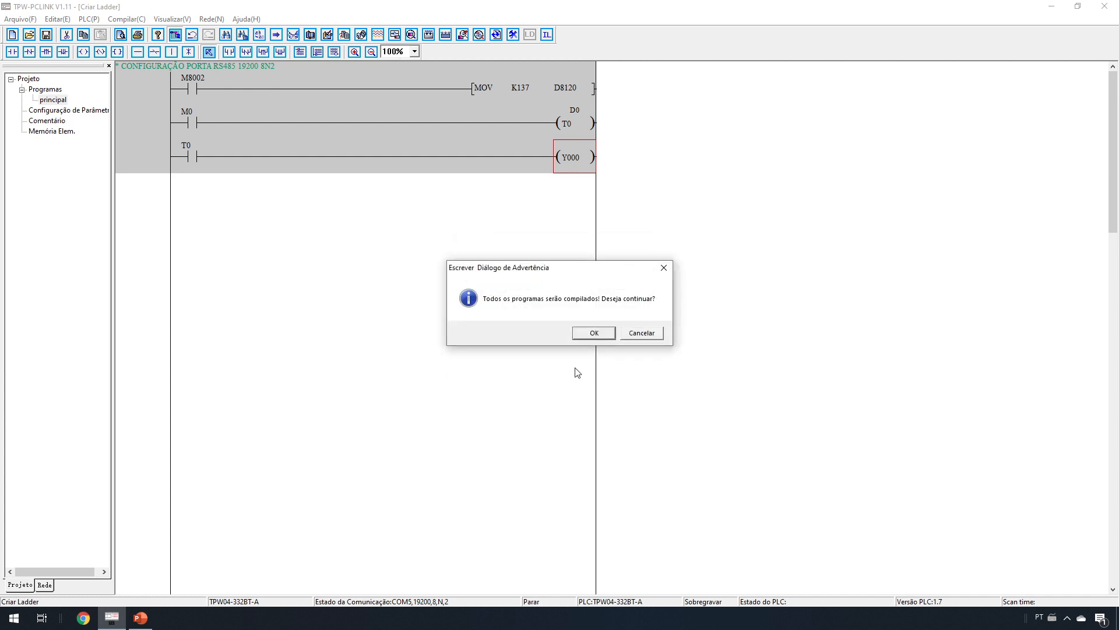
left_click(591, 331)
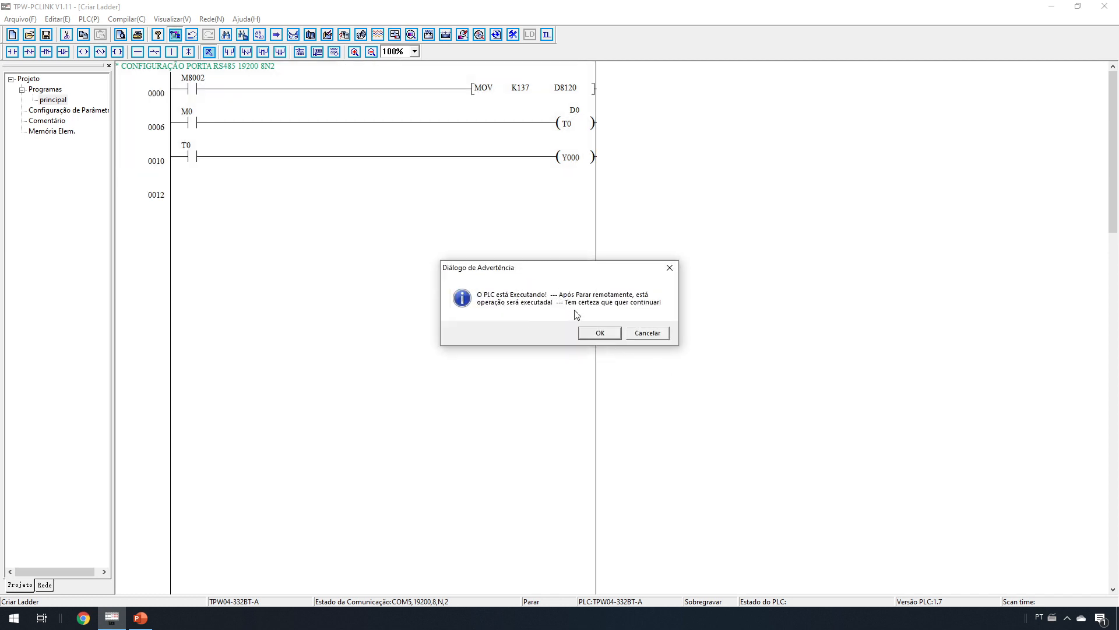
left_click(607, 333)
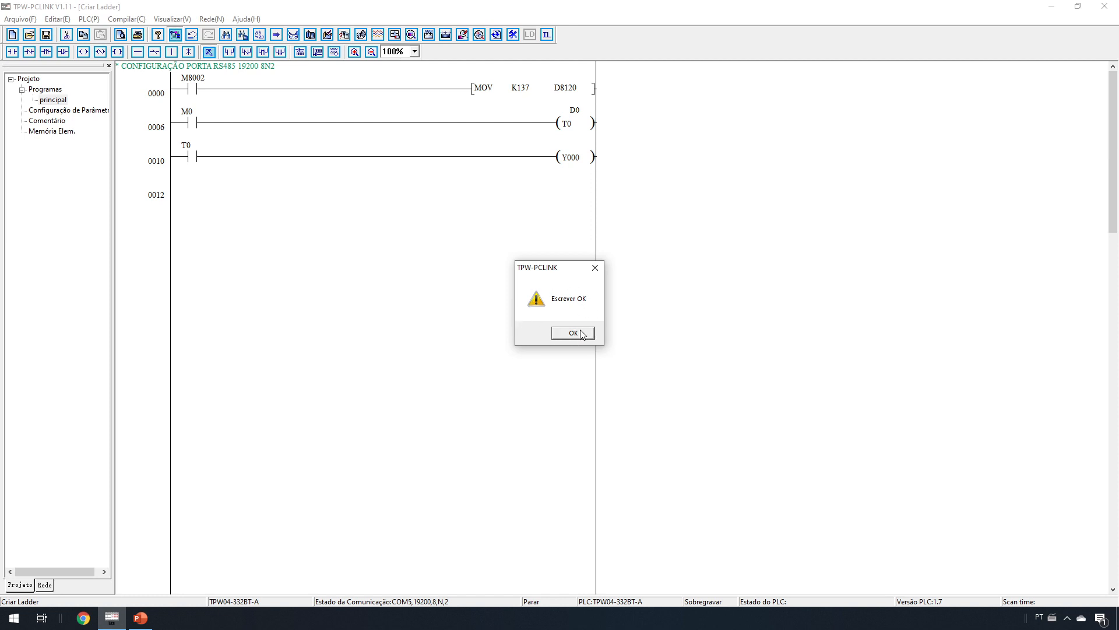
left_click(579, 332)
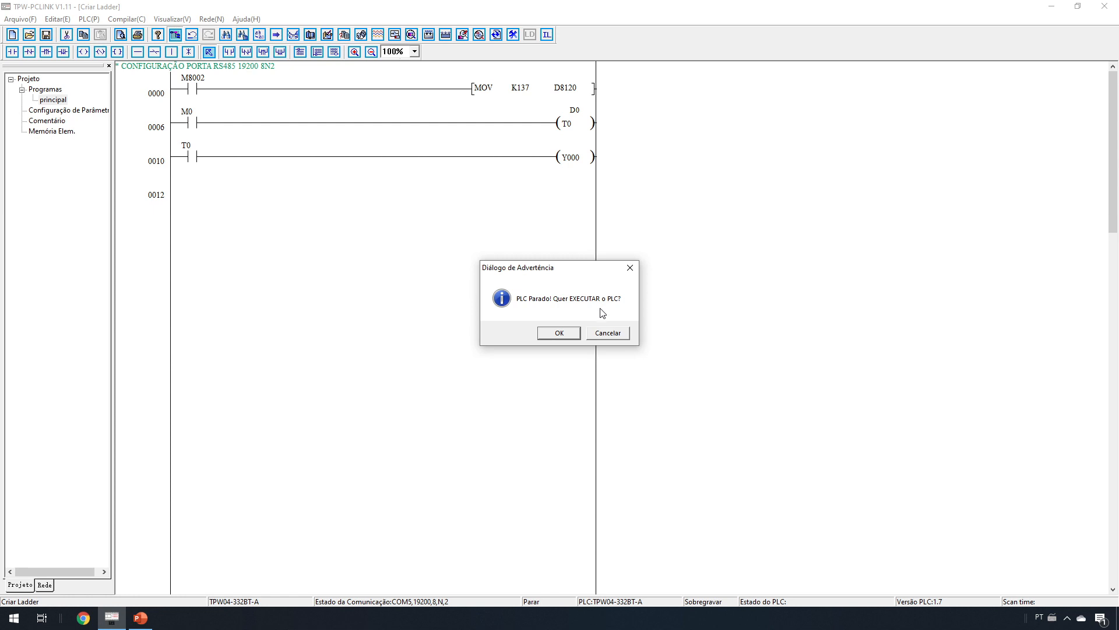
left_click(566, 335)
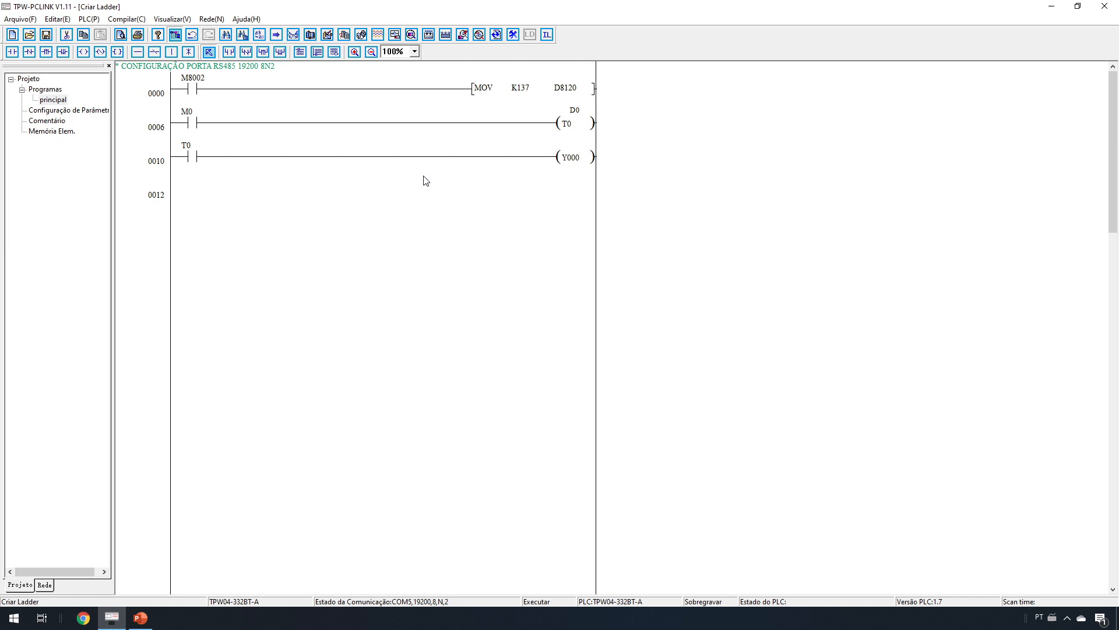
- Start online monitoring of the ladder and open device modification for the M0 contact, keeping the rungs uncovered
left_click(362, 36)
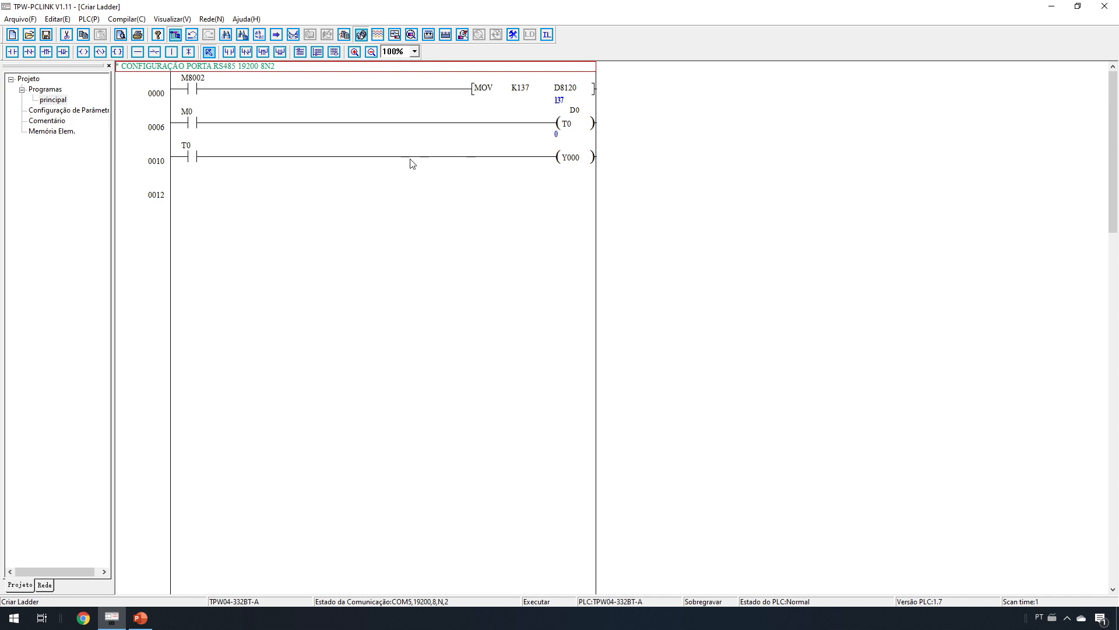
left_click(194, 123)
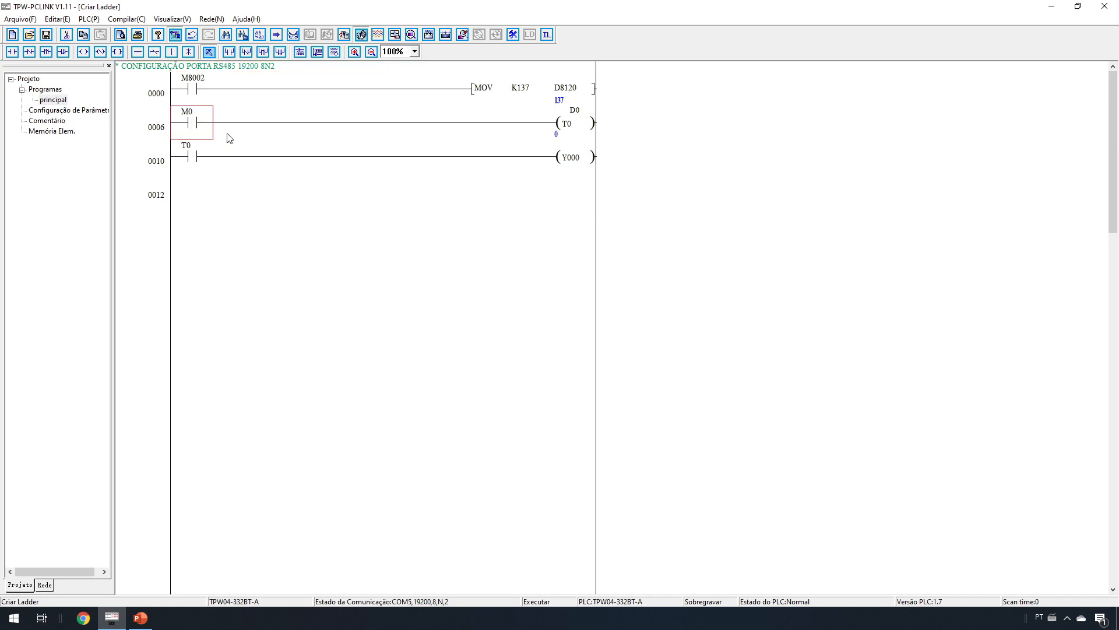
double_click(196, 124)
left_click_drag(497, 205, 291, 191)
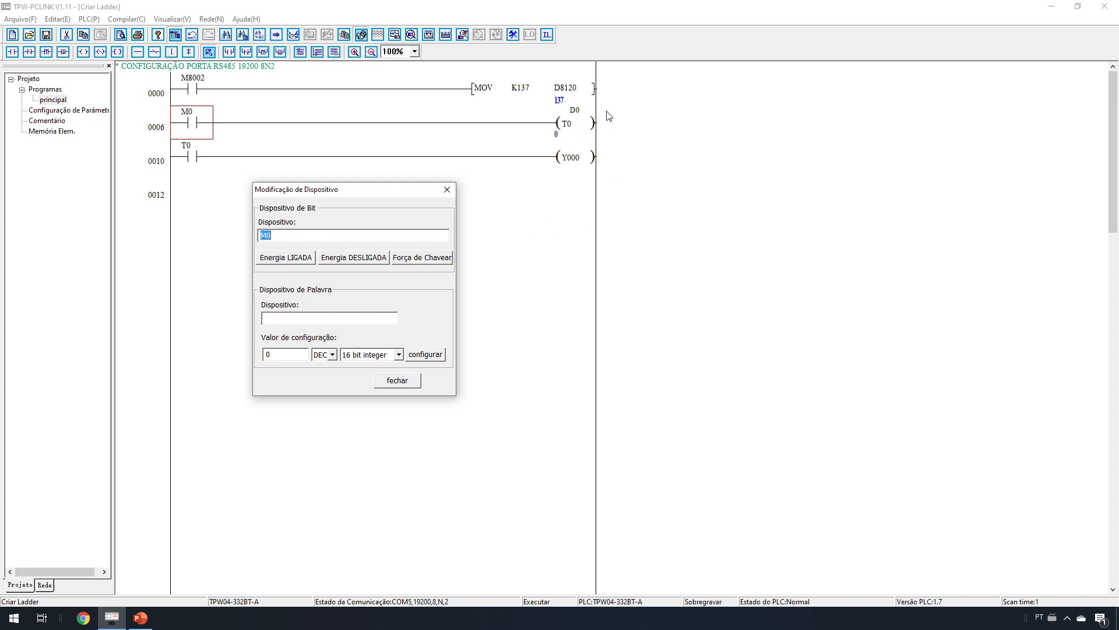
- Set word device D0 to 100 as a decimal 16 bit integer
left_click(296, 323)
type("D0")
left_click(298, 356)
double_click(287, 354)
left_click(424, 356)
- Force bit device M0 on and off again to test the timer and the Y0 output
left_click_drag(272, 235, 243, 236)
left_click(309, 237)
left_click(426, 263)
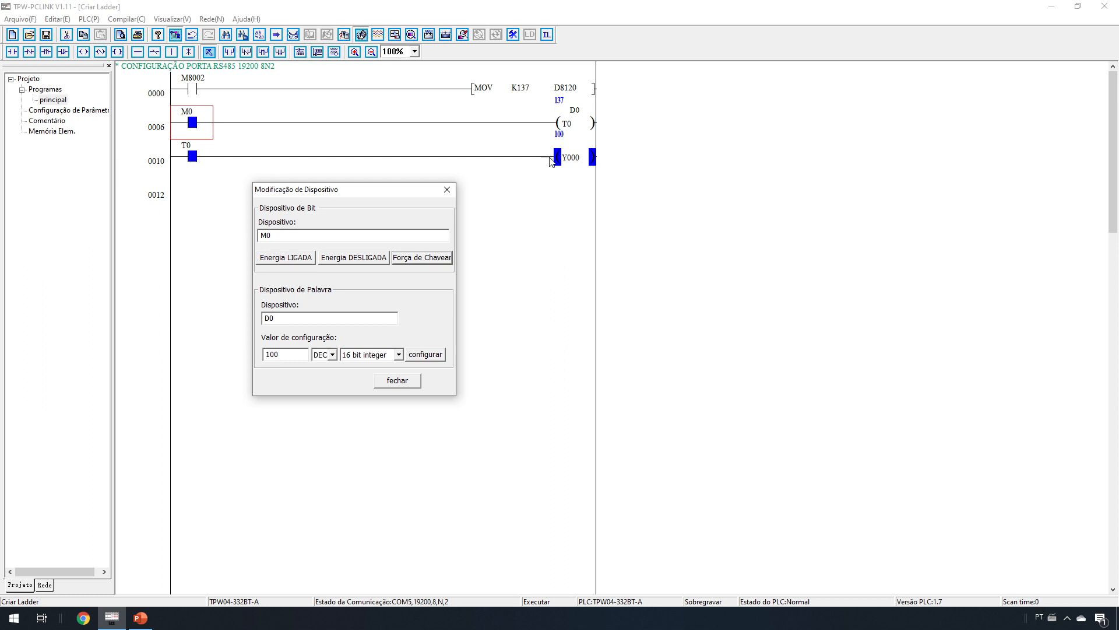
left_click(432, 262)
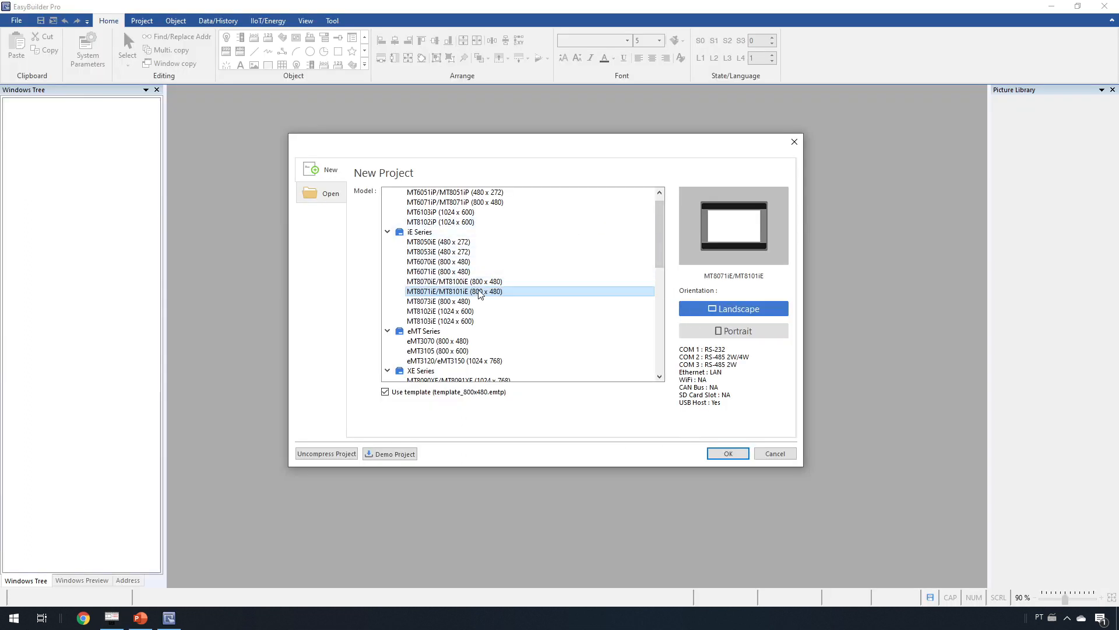
- In EasyBuilder Pro, create a new project for the MT8071iE/MT8101iE (800 x 480) model
left_click(479, 282)
left_click(473, 291)
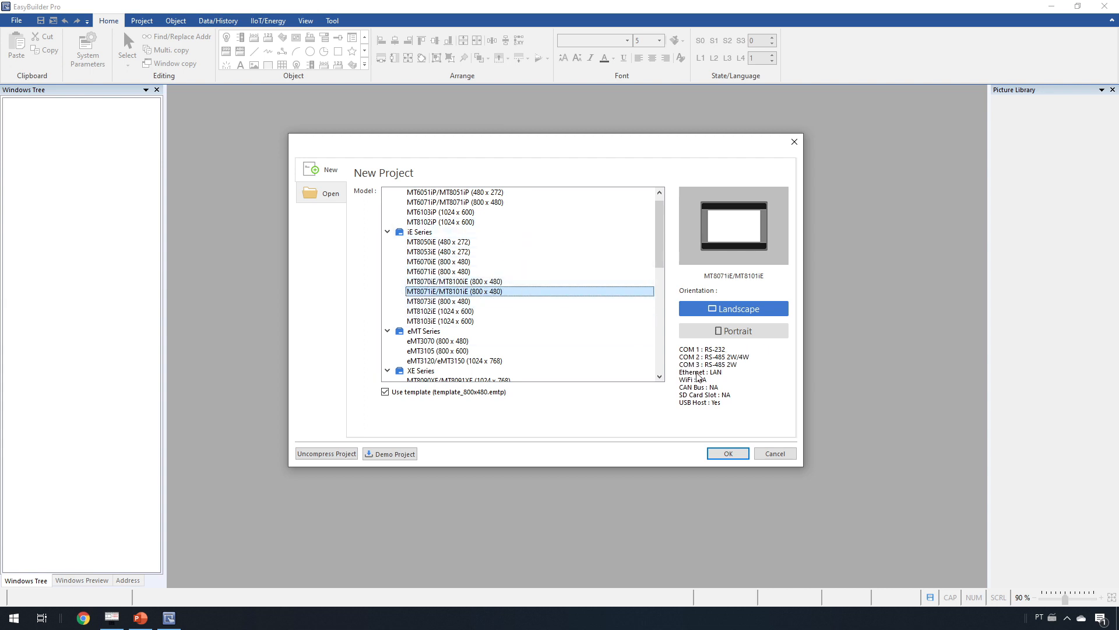
left_click(729, 453)
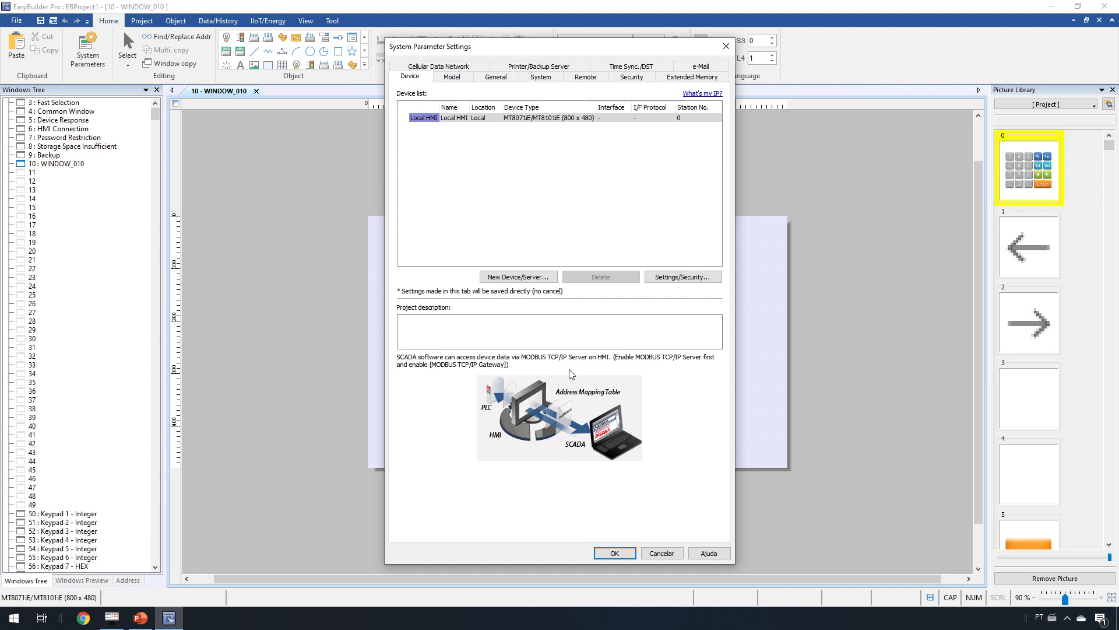
- Add a new device of type TECO TP03 Series/AP-360BT-A and name it TPW04
left_click(544, 277)
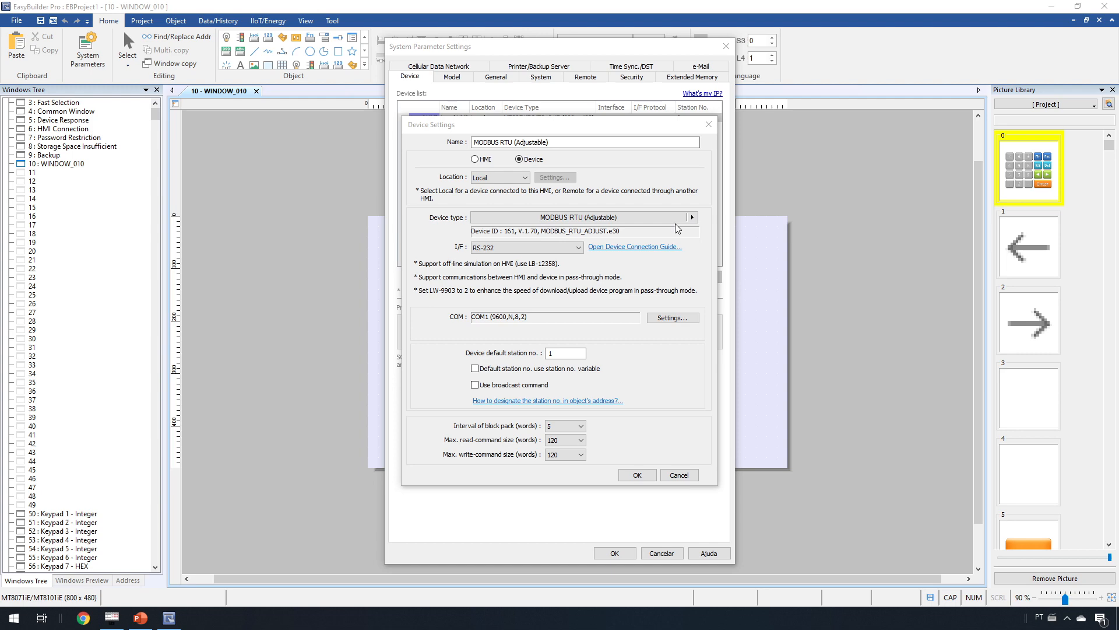
left_click(694, 220)
left_click(693, 218)
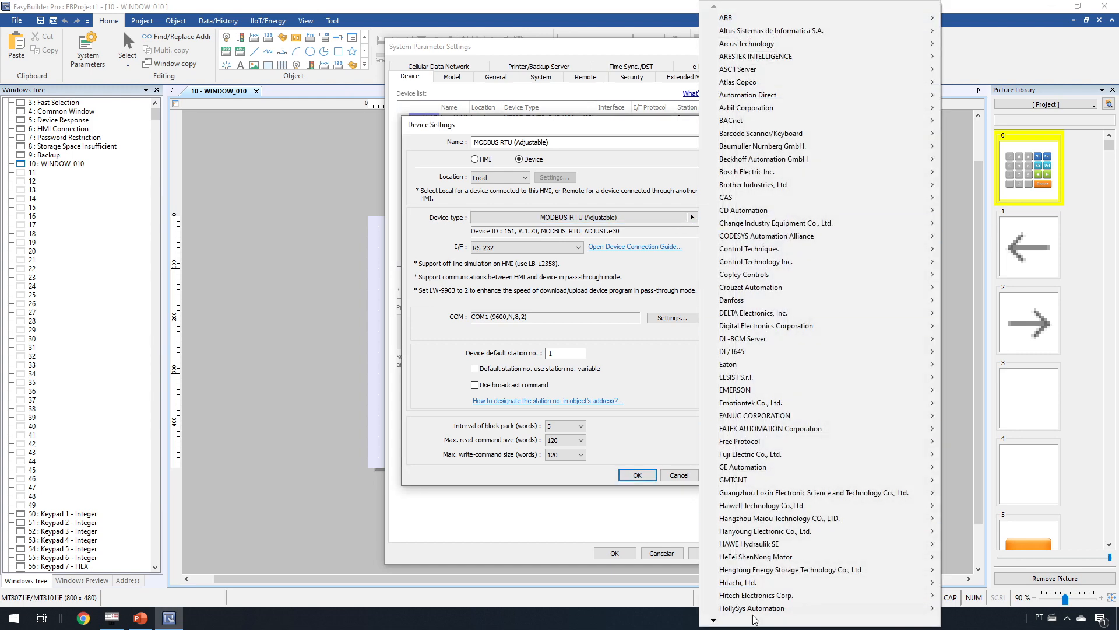
mouse_move(714, 622)
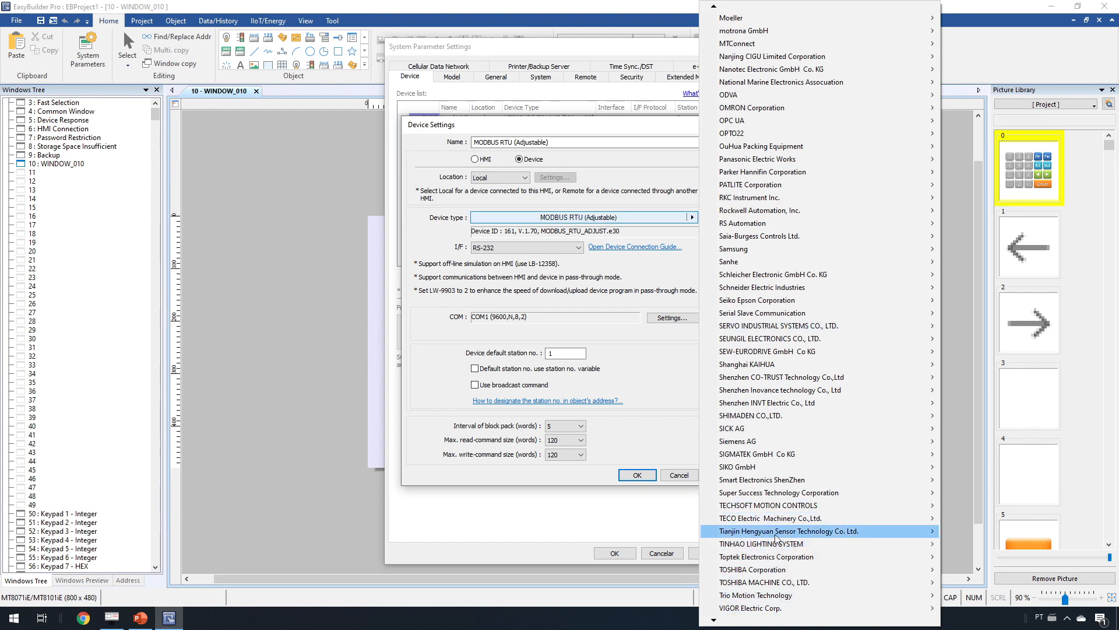
mouse_move(775, 525)
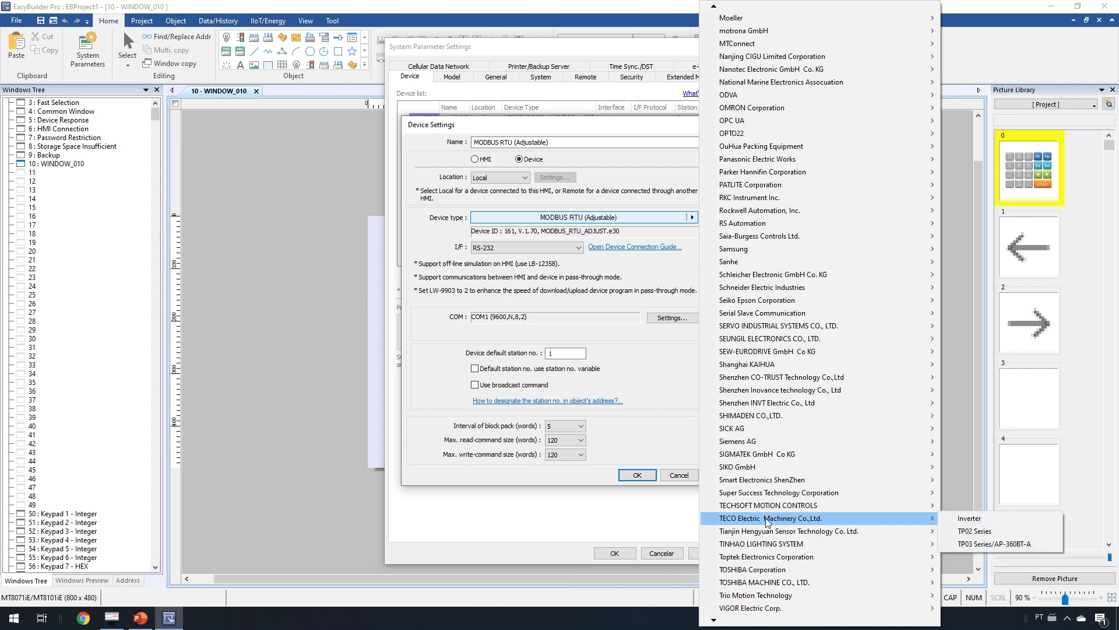
left_click(991, 545)
left_click_drag(648, 142, 452, 145)
type("TPW04")
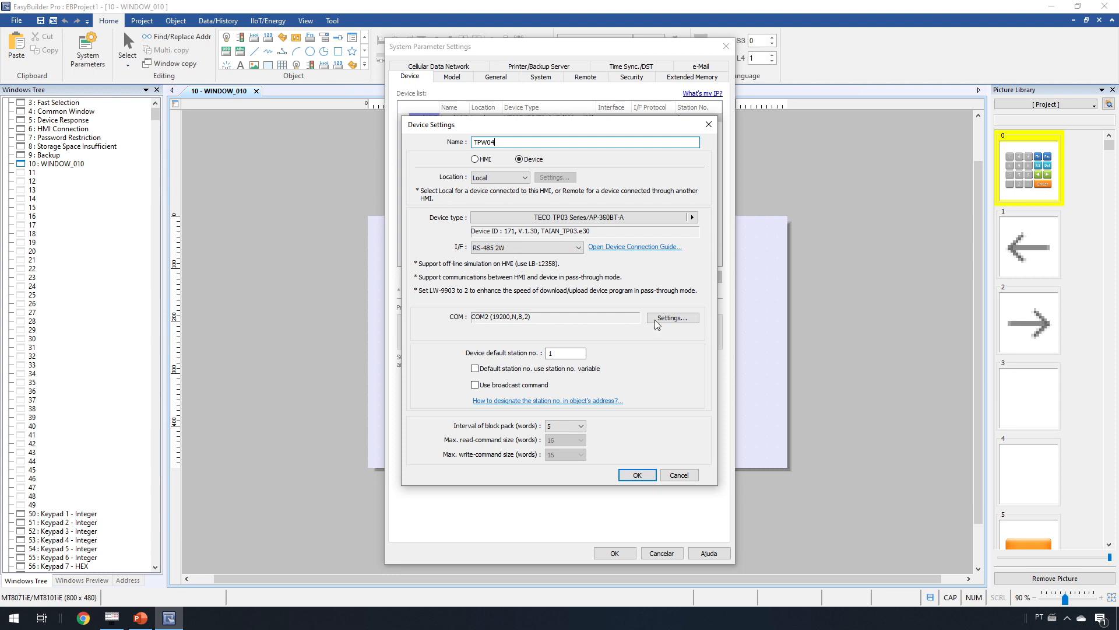
- Set the TPW04 port to COM 4 with a 50 ms turn around delay and accept the device and system parameters
left_click(673, 319)
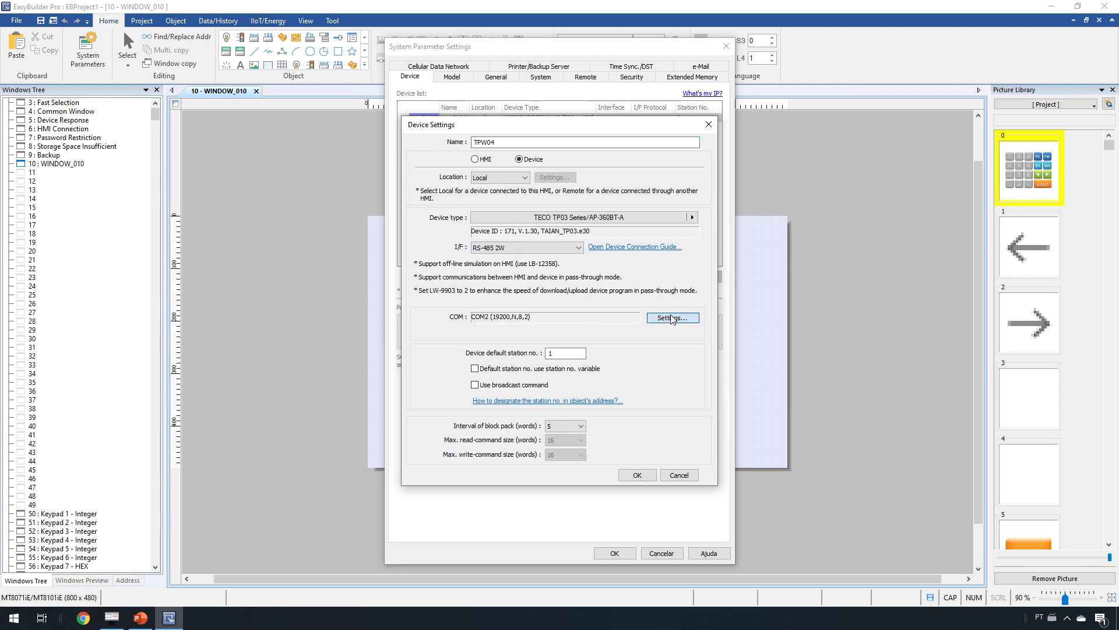
left_click(673, 318)
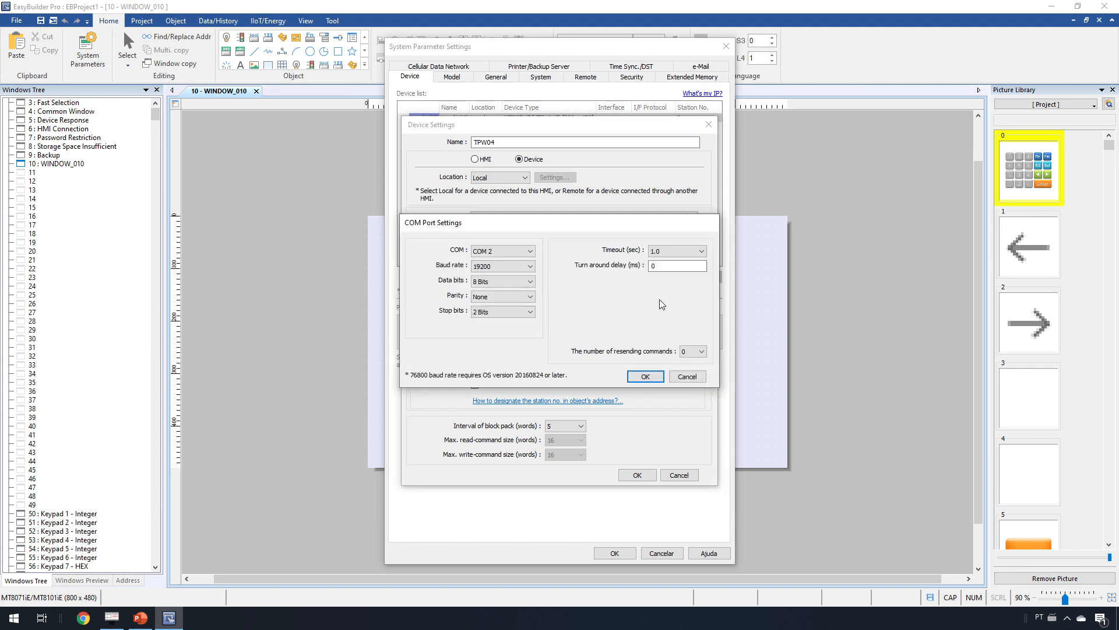
left_click(517, 252)
left_click(499, 285)
key("Tab")
type("50")
left_click(656, 379)
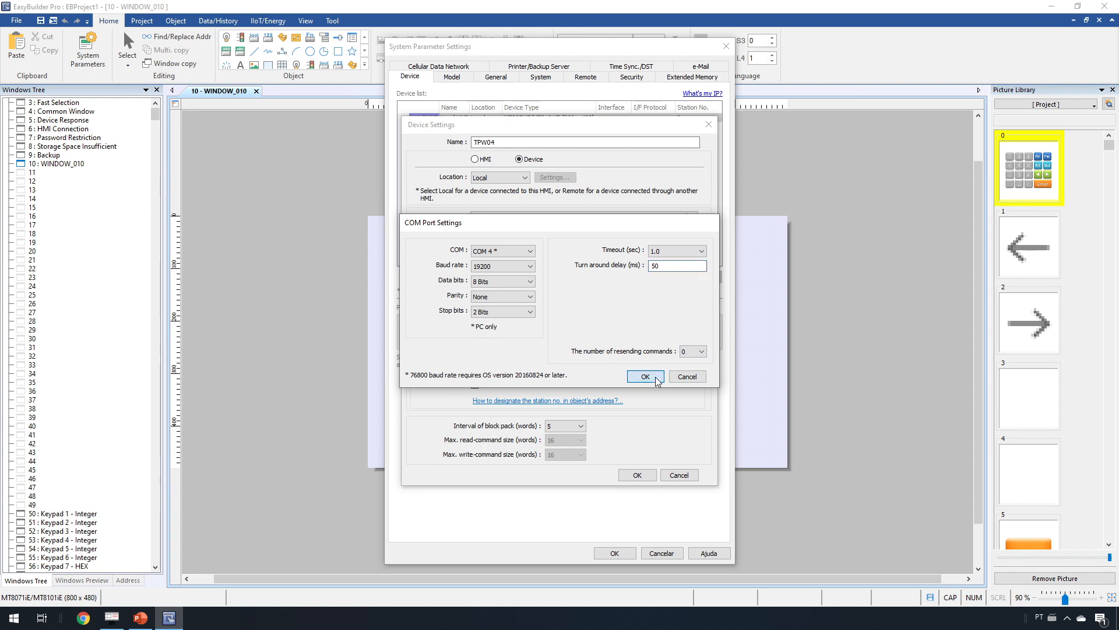
left_click(637, 475)
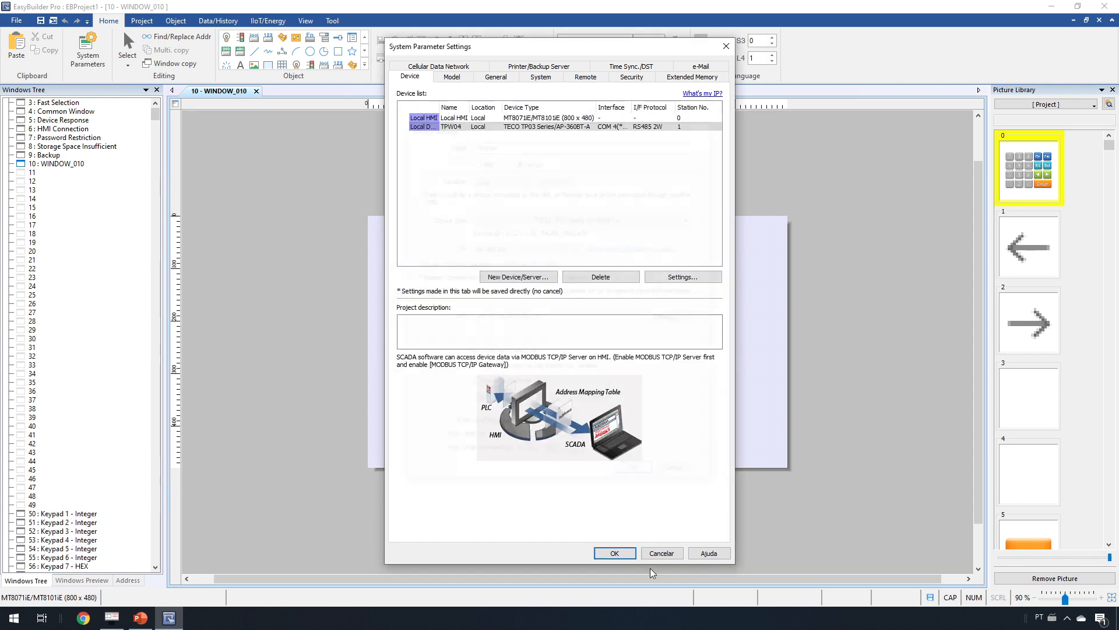
left_click(615, 553)
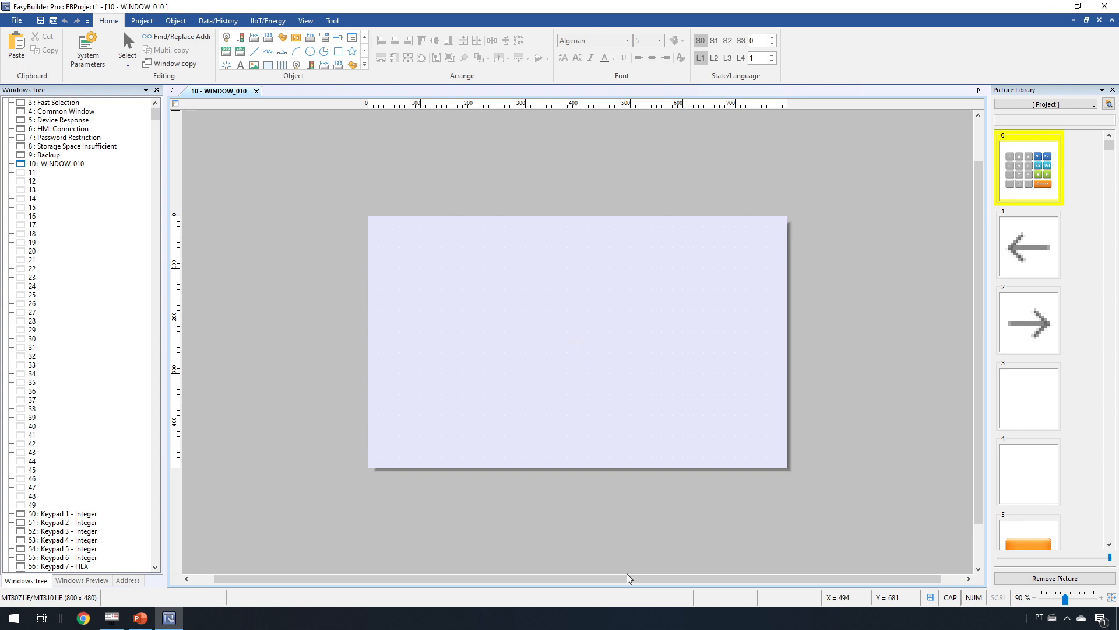
- Place a toggle switch for TPW04 address M 0 in the upper-left area of WINDOW_010
left_click(365, 63)
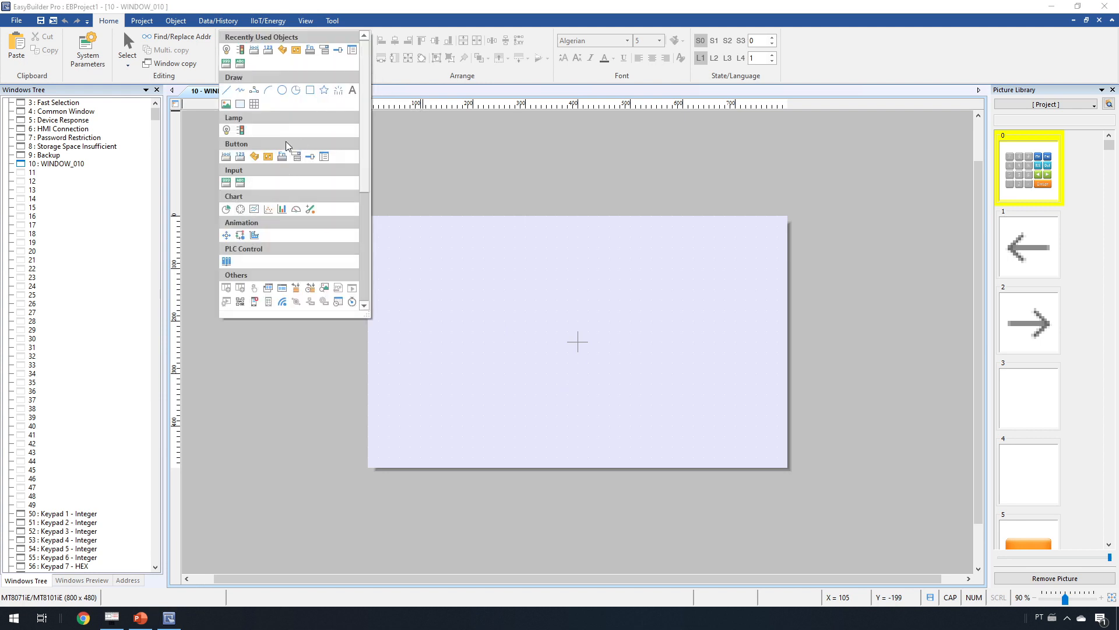
left_click(257, 156)
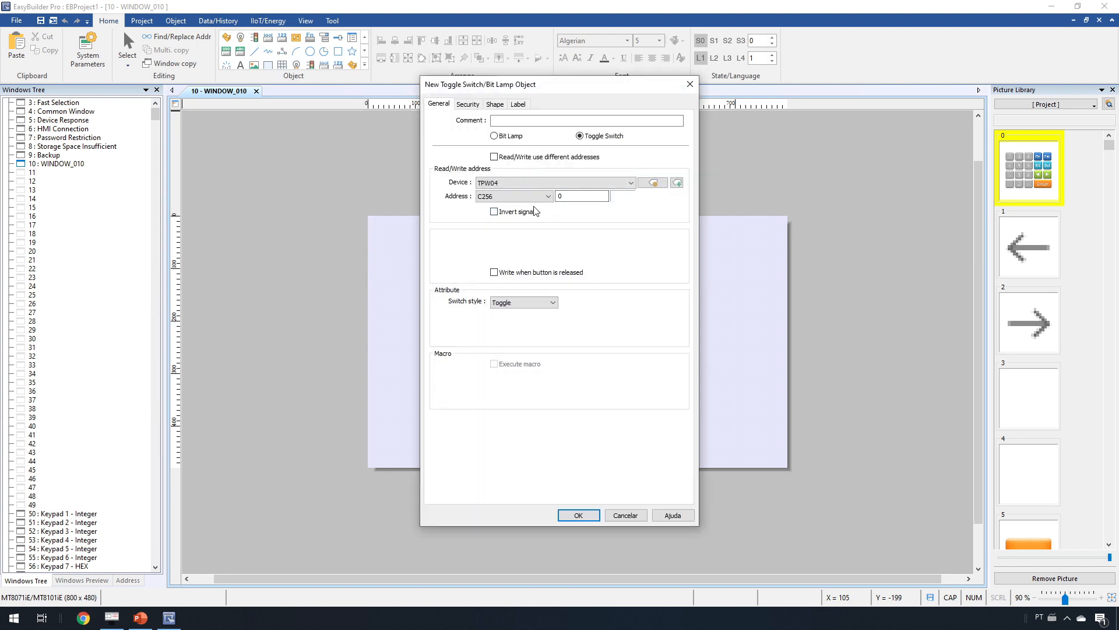
left_click(545, 197)
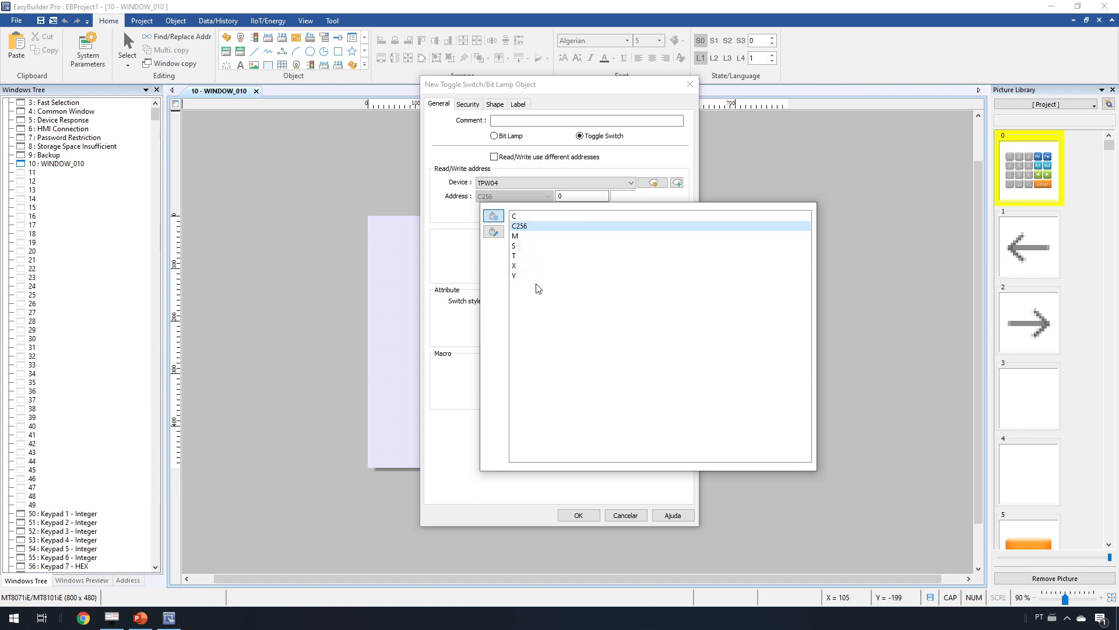
left_click(525, 236)
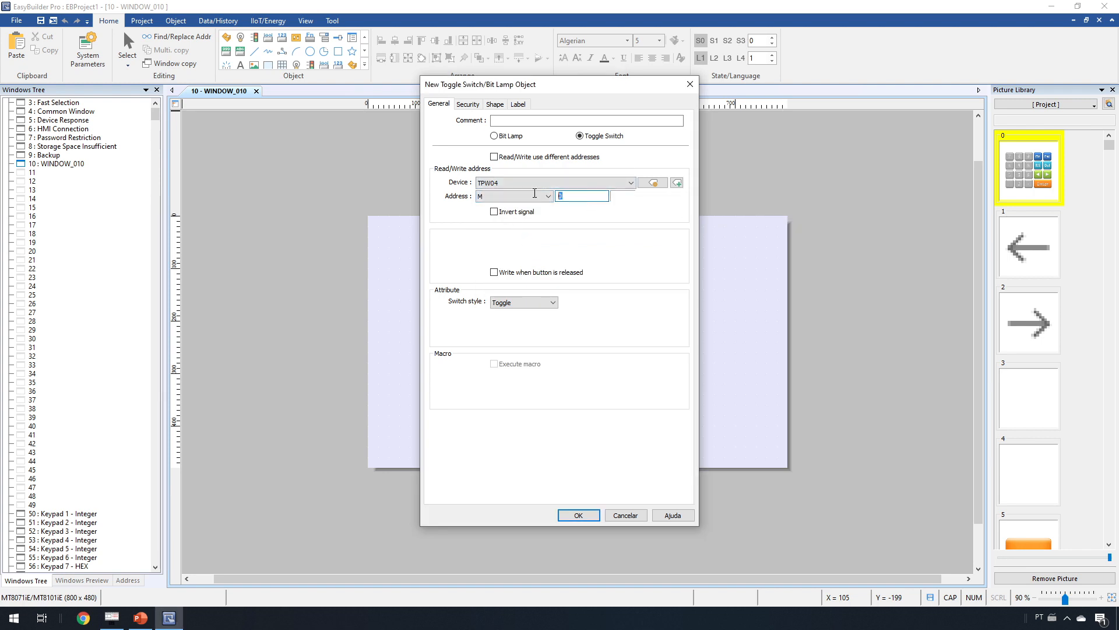
left_click(589, 515)
left_click(423, 272)
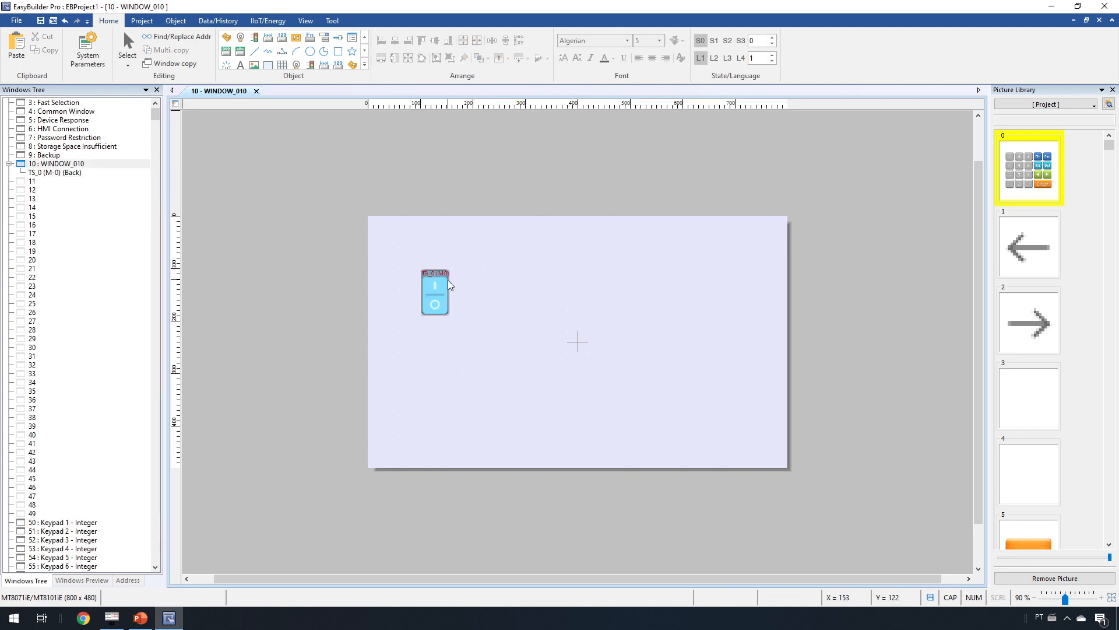
- Check the timer rung in TPW-PCLINK, then return to EasyBuilder Pro and start a numeric input for TPW04 address D 0
left_click(116, 621)
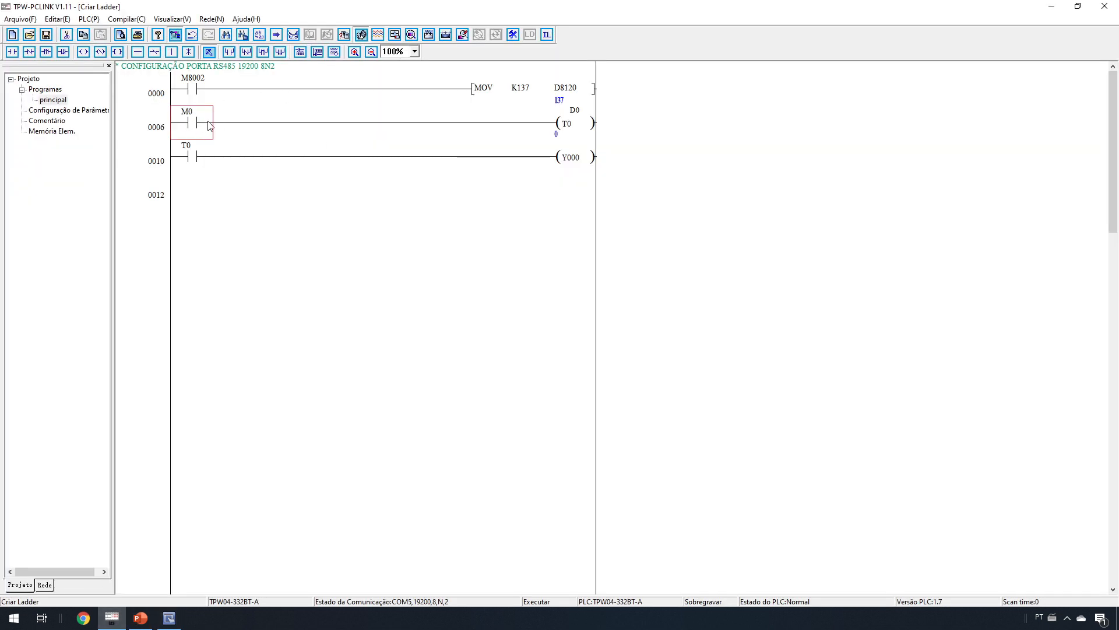
left_click(168, 619)
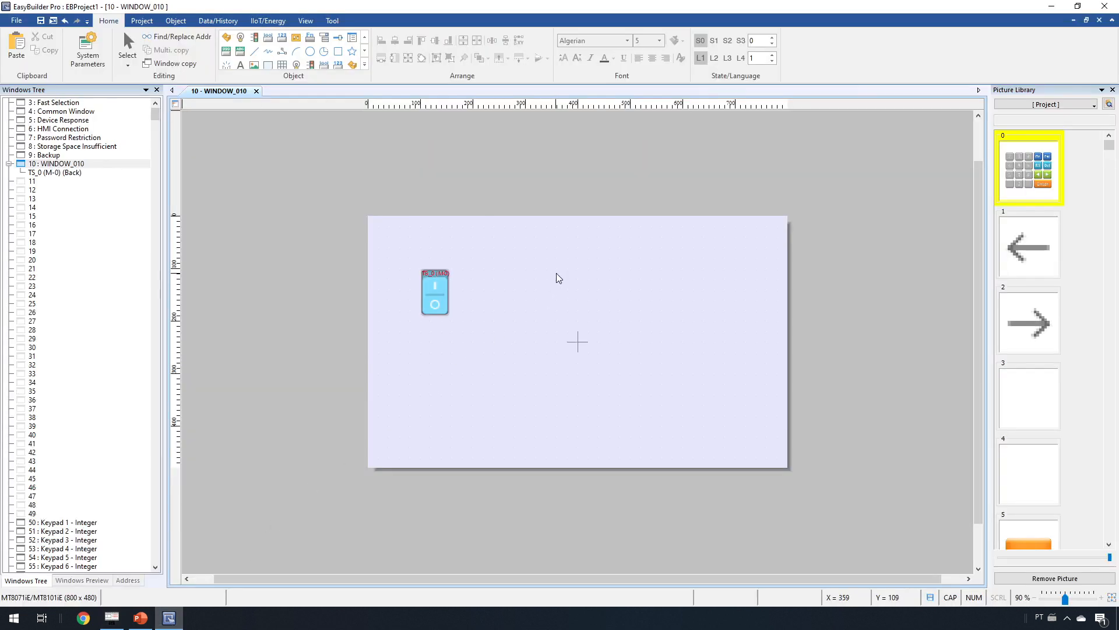
left_click(364, 64)
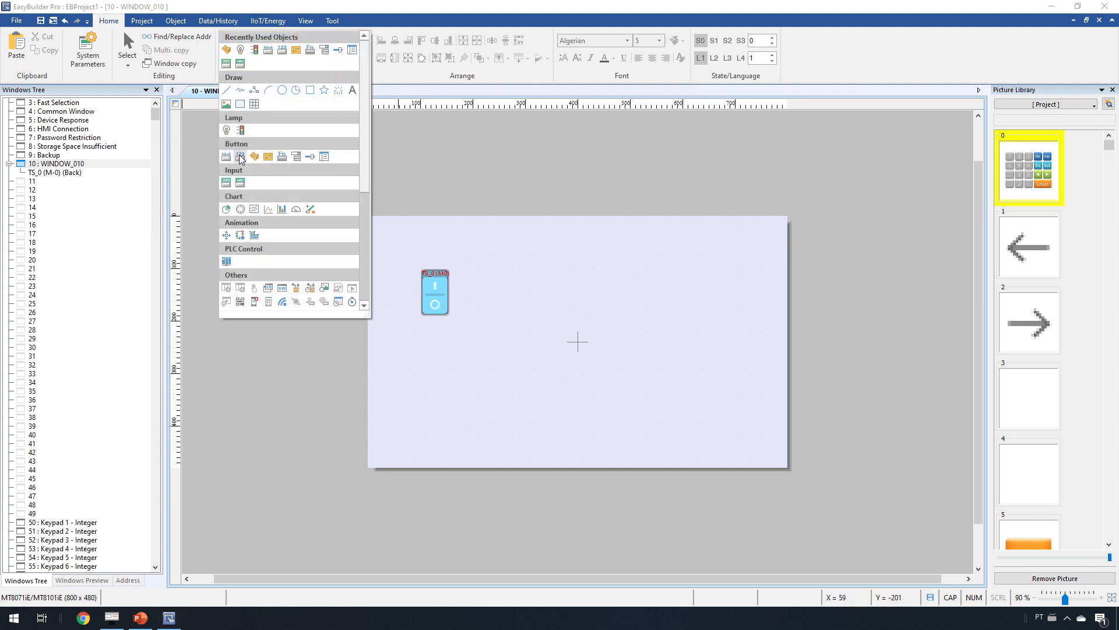
left_click(229, 183)
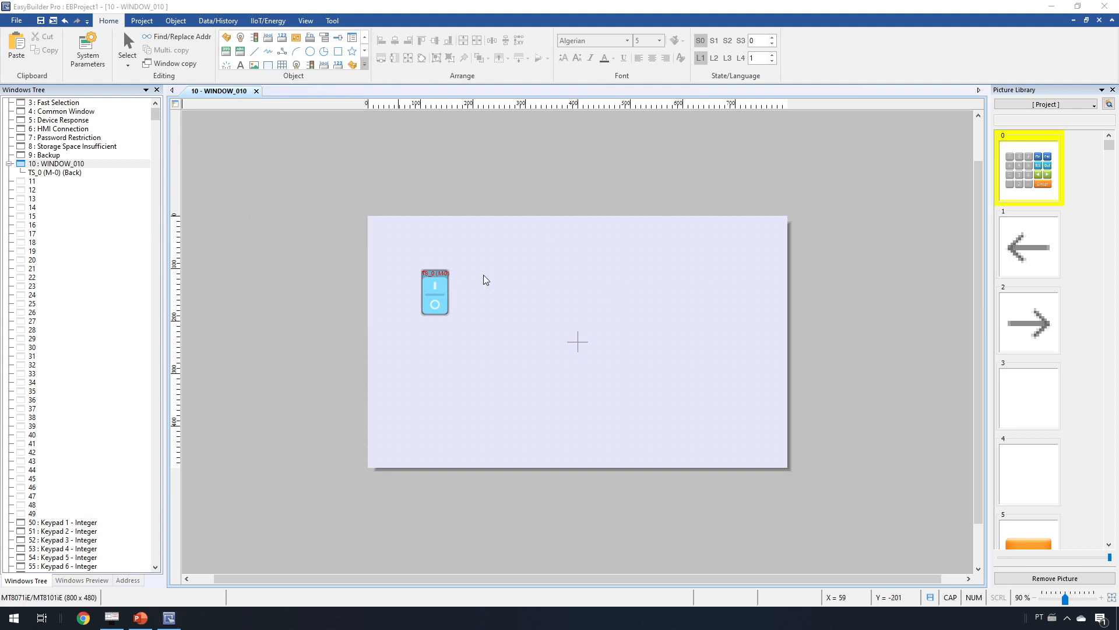
left_click(506, 289)
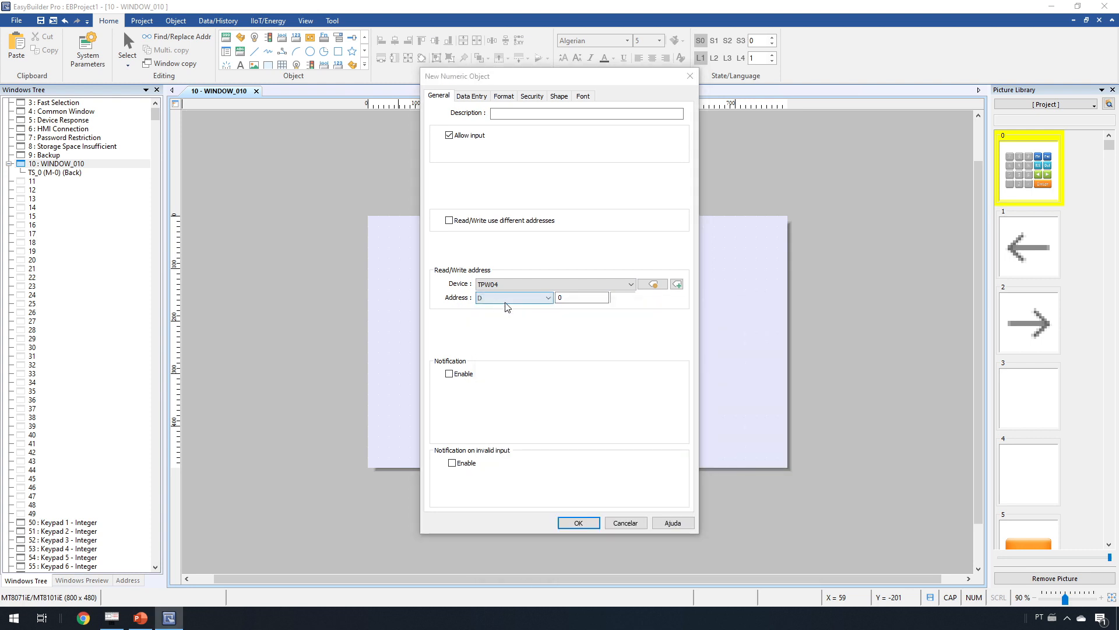
left_click(502, 299)
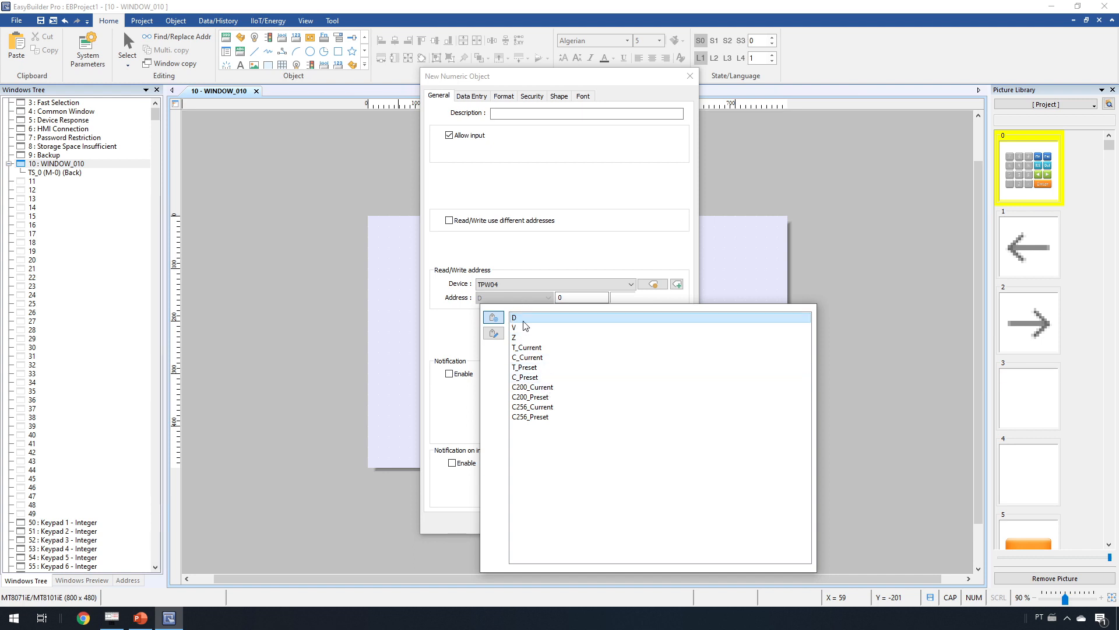
left_click(523, 320)
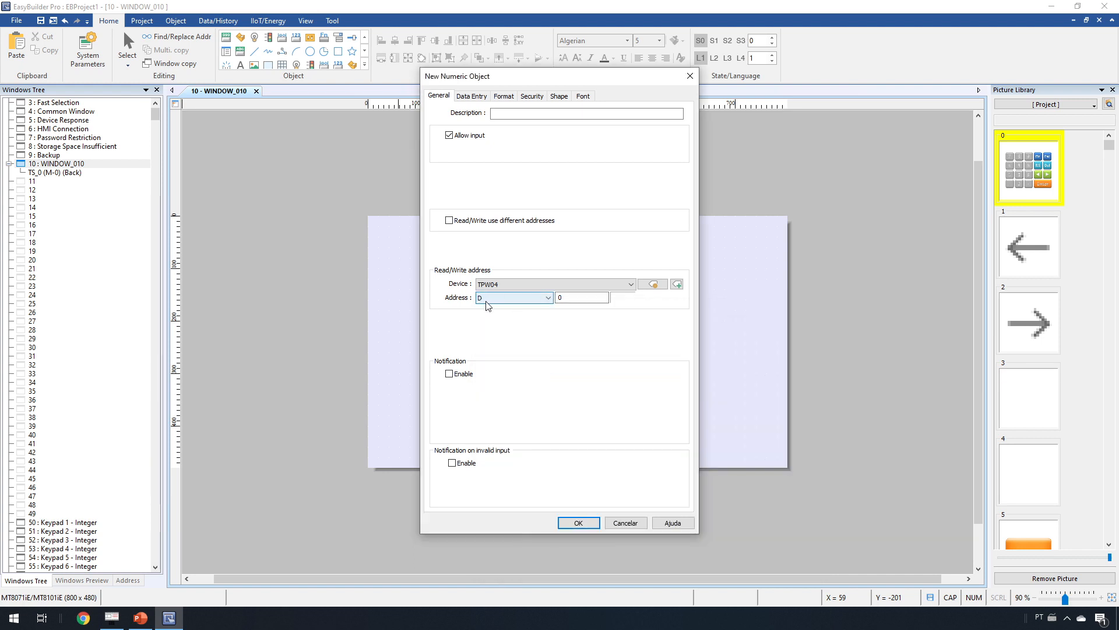
double_click(566, 299)
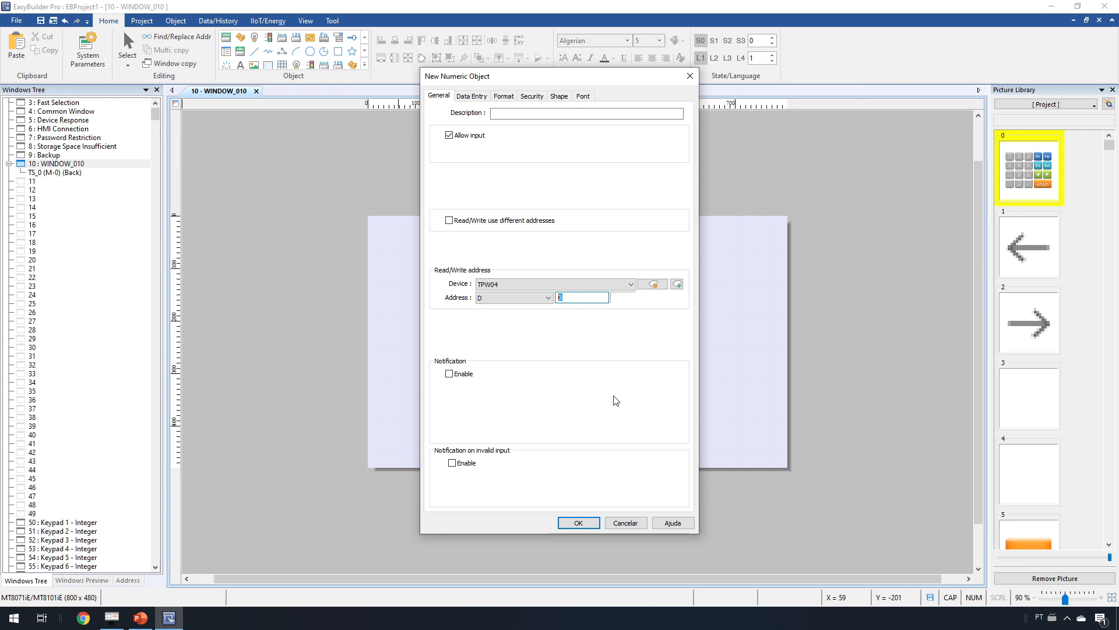
- Give the numeric input 1 digit right of the decimal point and place it at about X 360, Y 100, right of the toggle switch
left_click(499, 97)
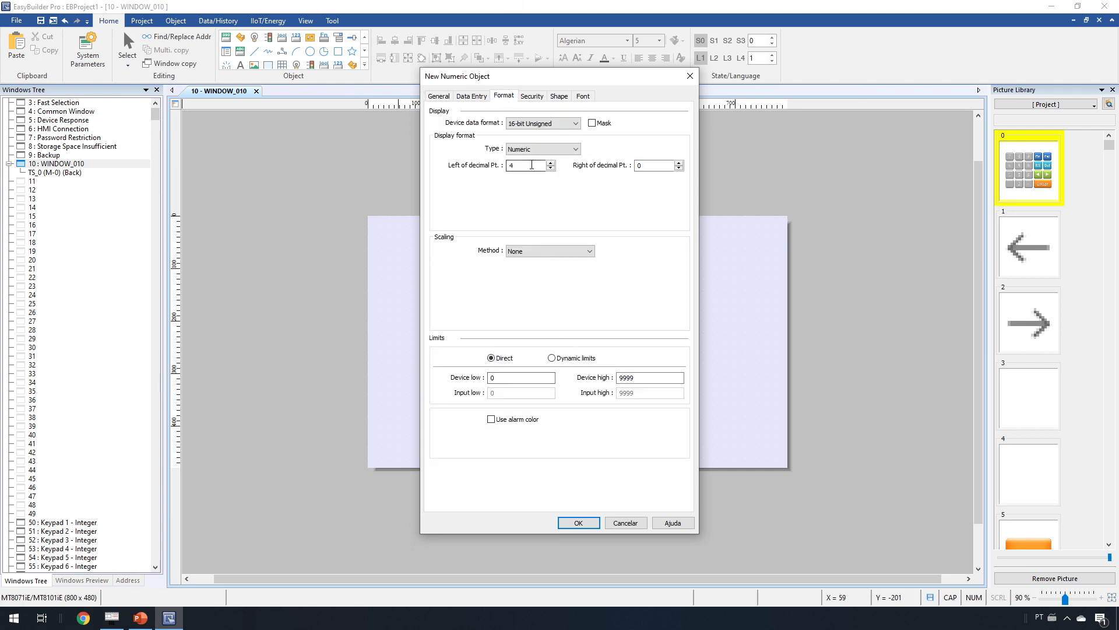
left_click(648, 166)
key("BackSpace")
type("1")
left_click(578, 523)
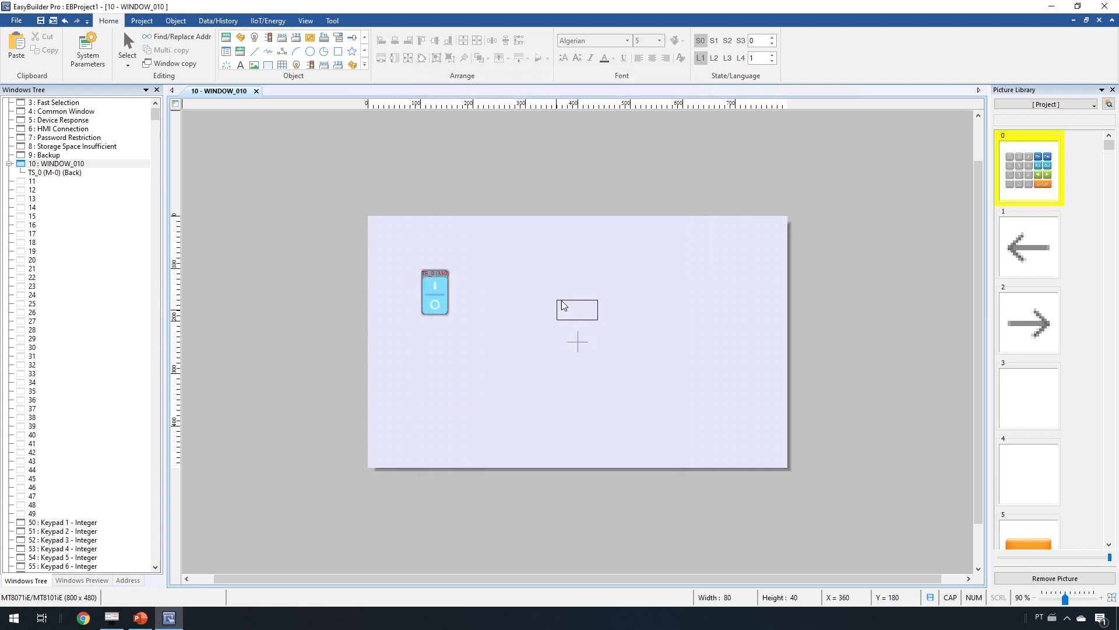
left_click(507, 290)
left_click(624, 328)
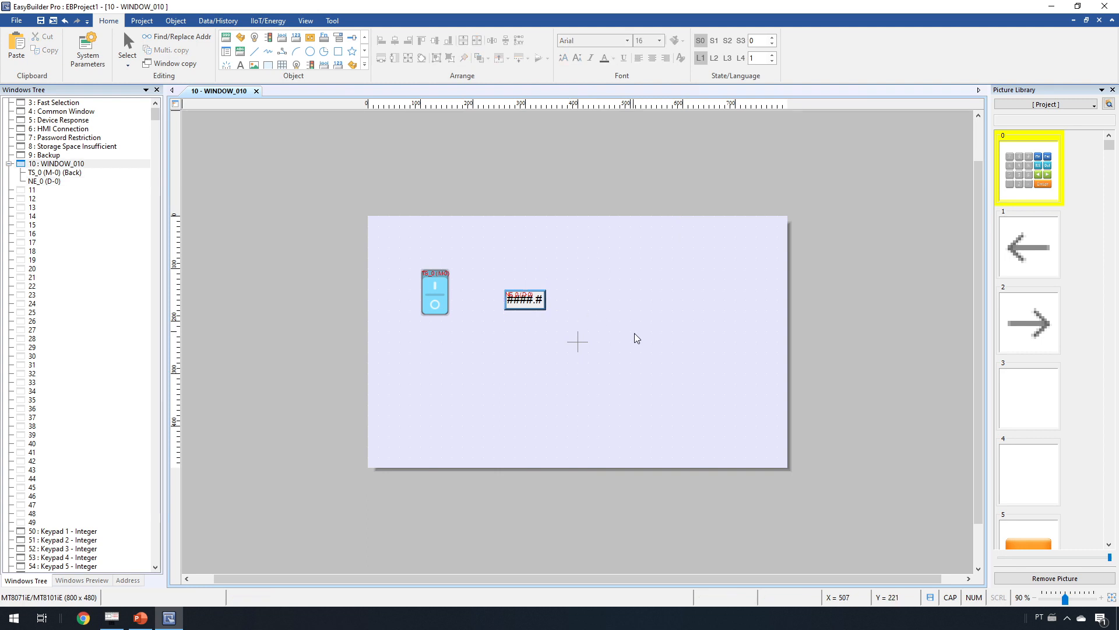
left_click_drag(530, 305, 583, 284)
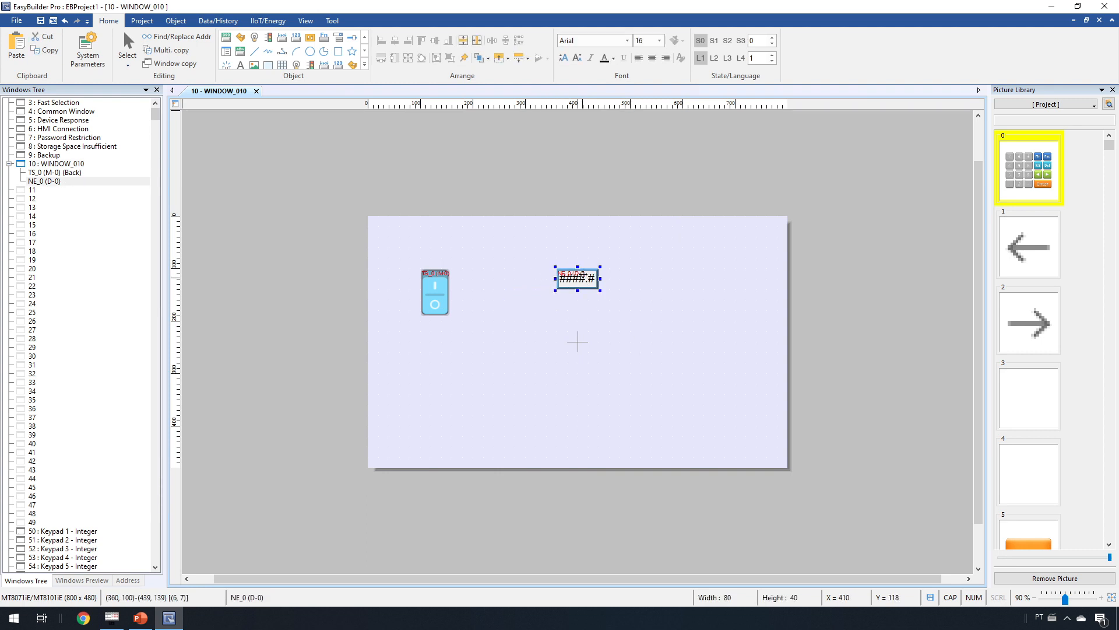
- Place the text label "Setpoint Tempo (s)" between the toggle switch and the numeric input, and shift the numeric input right to clear it
left_click(365, 65)
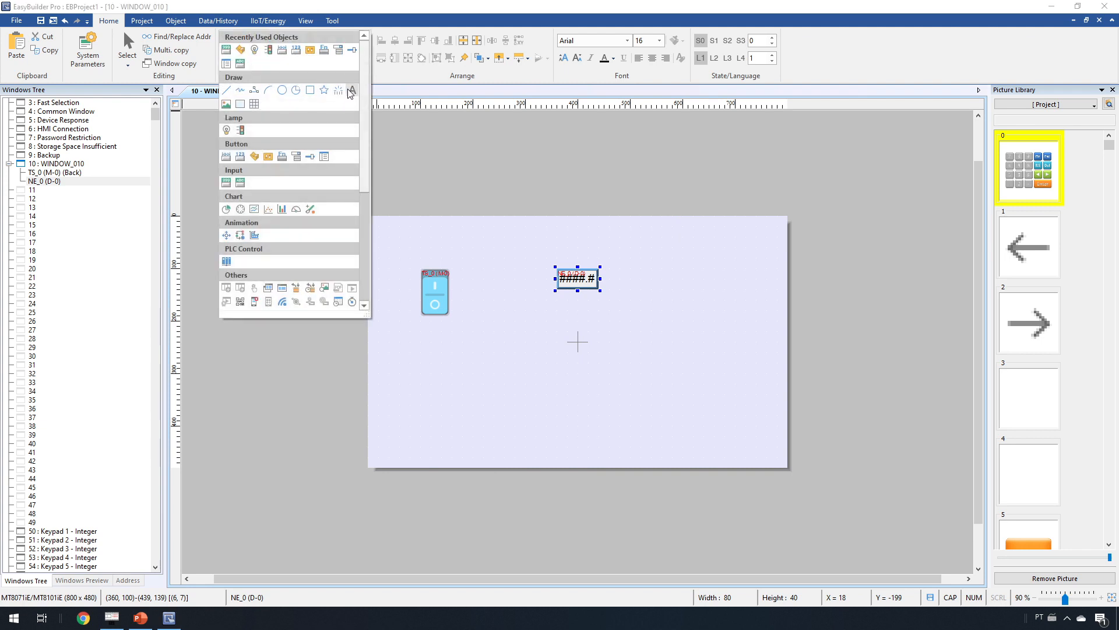
left_click(352, 90)
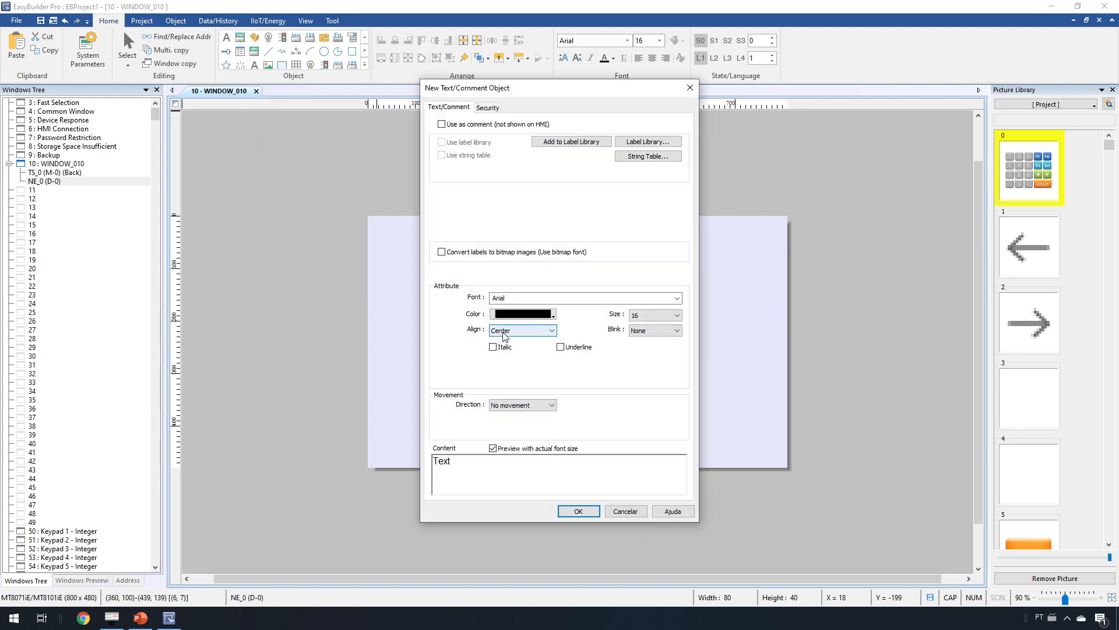
left_click_drag(482, 475, 341, 449)
type("Setpi")
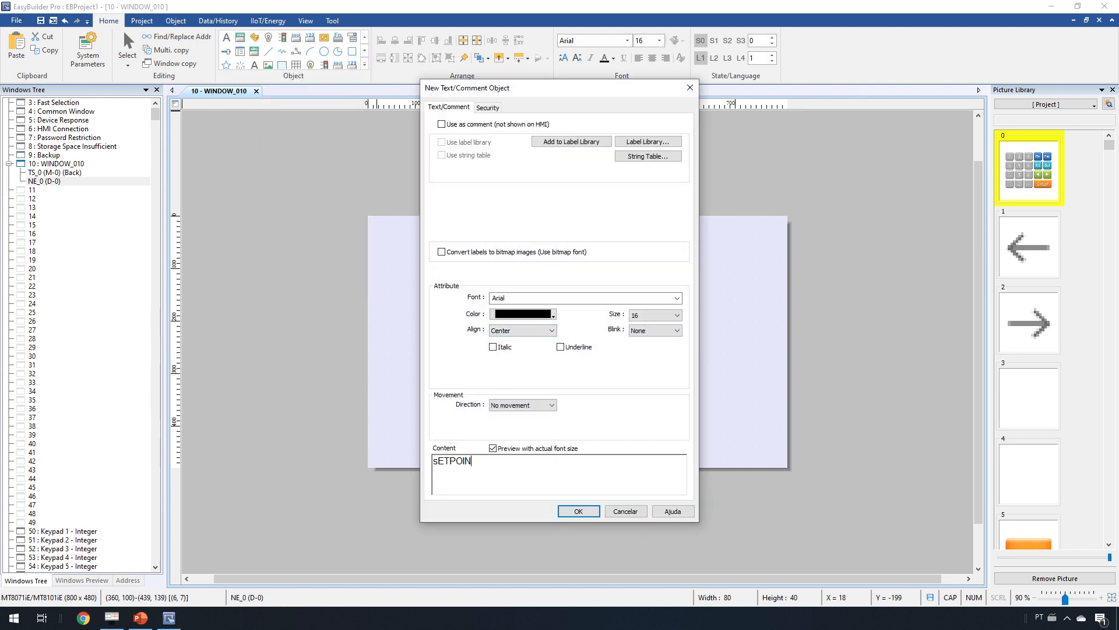
type("int Tempo (s")
left_click(579, 511)
left_click(473, 274)
left_click_drag(582, 283, 603, 283)
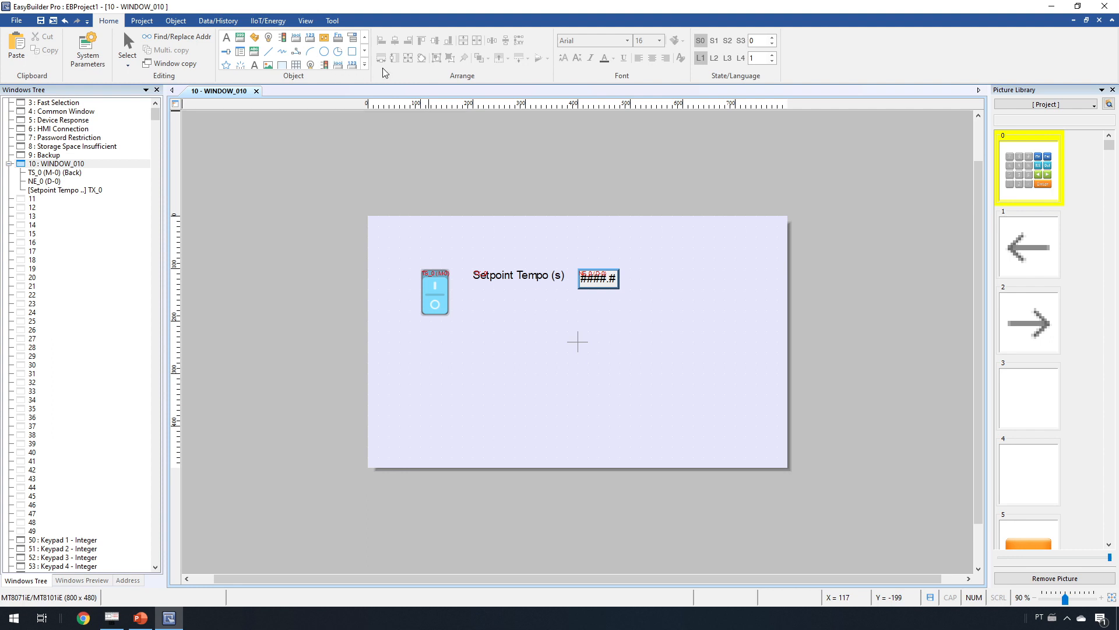
- Place a bit lamp reading TPW04 address Y 0 to the right of the setpoint's numeric input
left_click(366, 65)
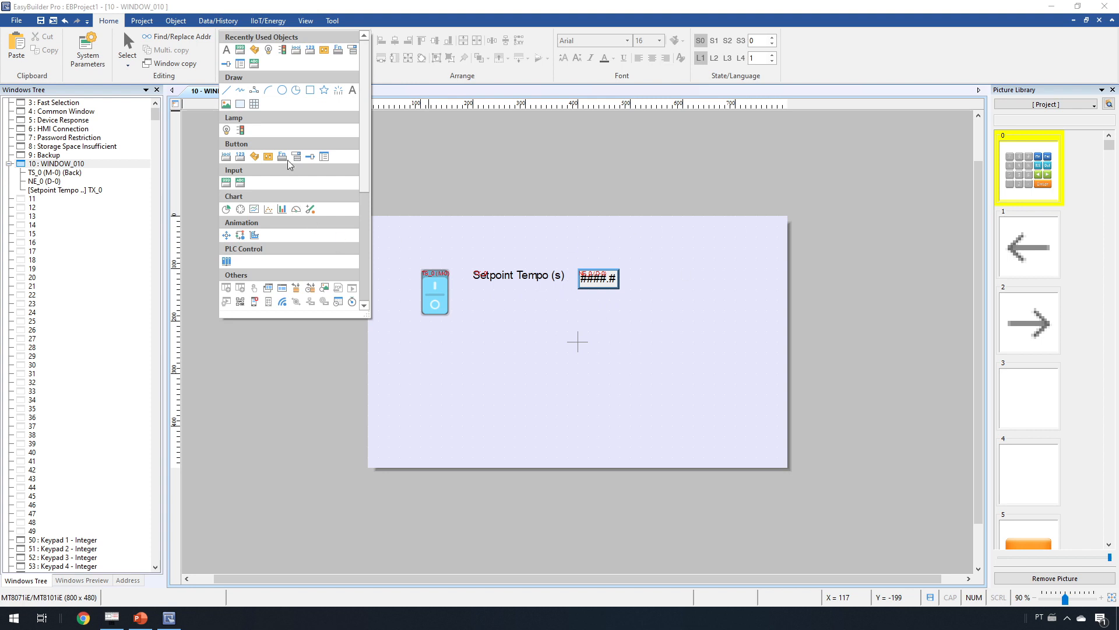
left_click(268, 51)
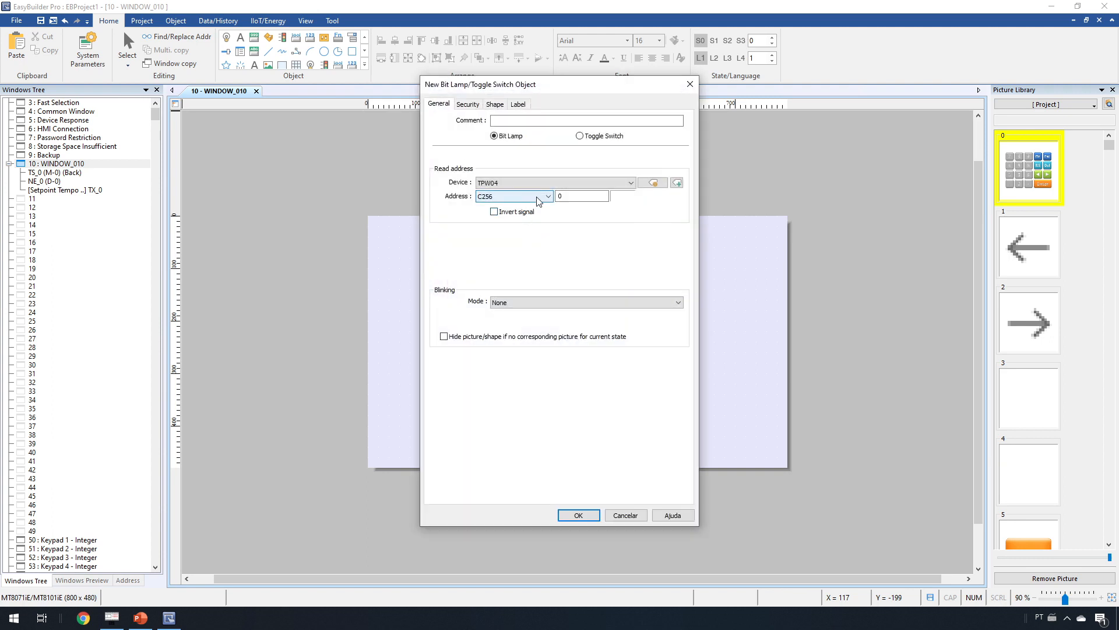
left_click(526, 197)
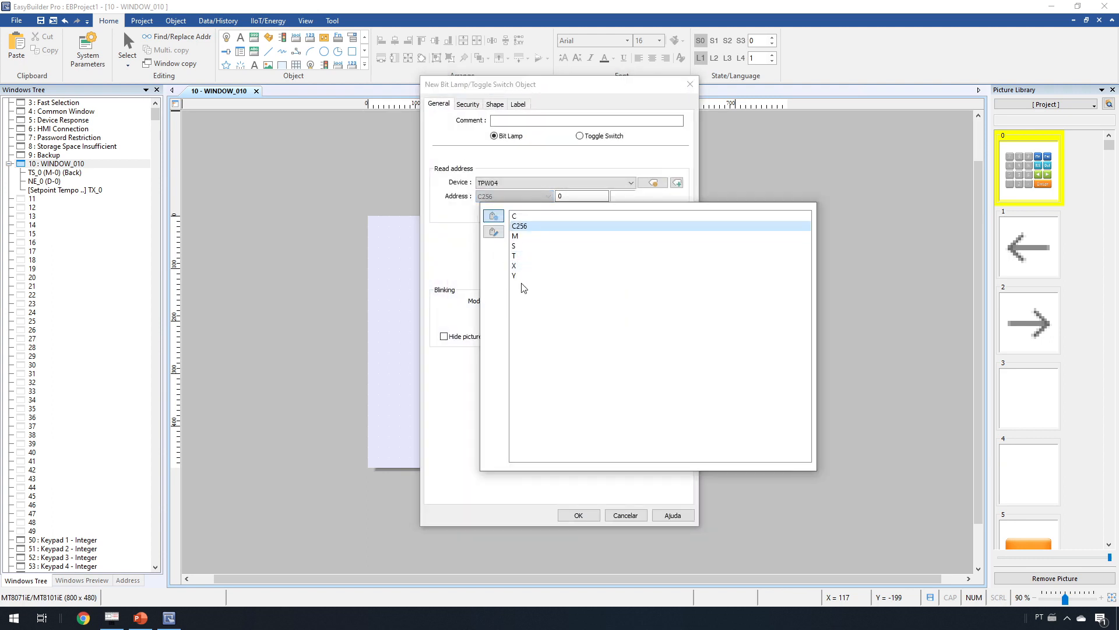
left_click(526, 275)
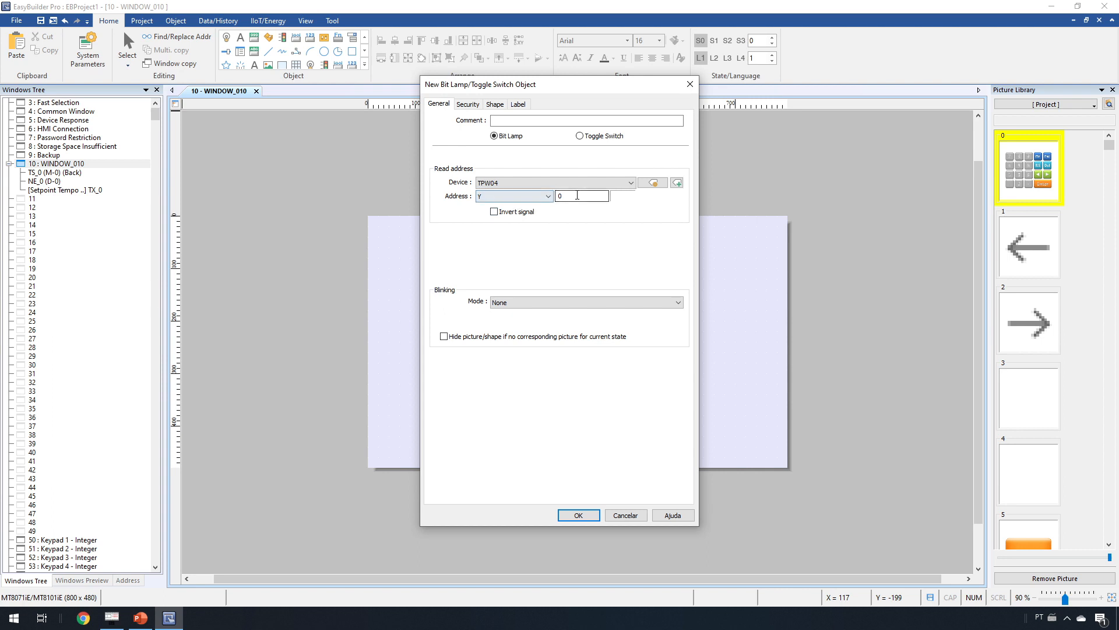
left_click(578, 515)
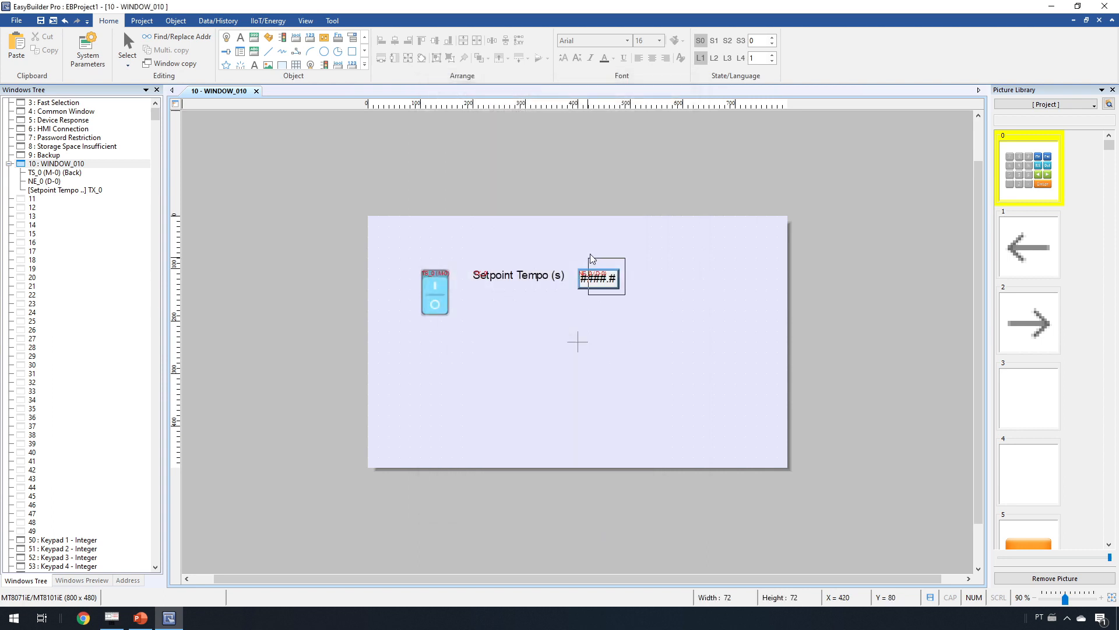
left_click(654, 266)
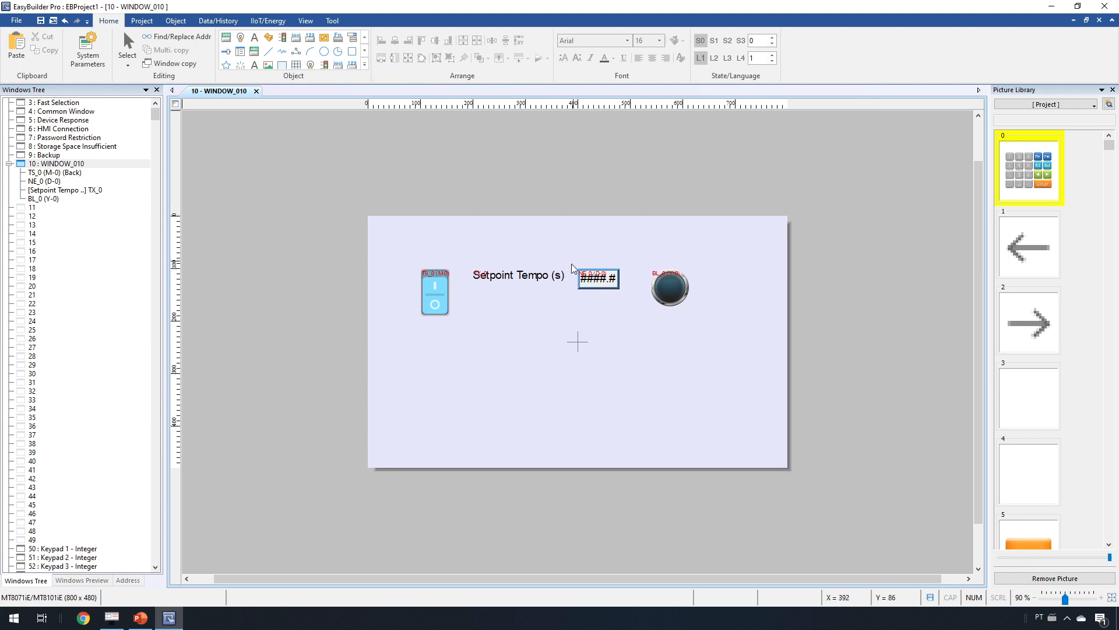
- Place a numeric object for TPW04 address T_Current 0, with input disallowed, directly below the setpoint's numeric input
left_click(366, 65)
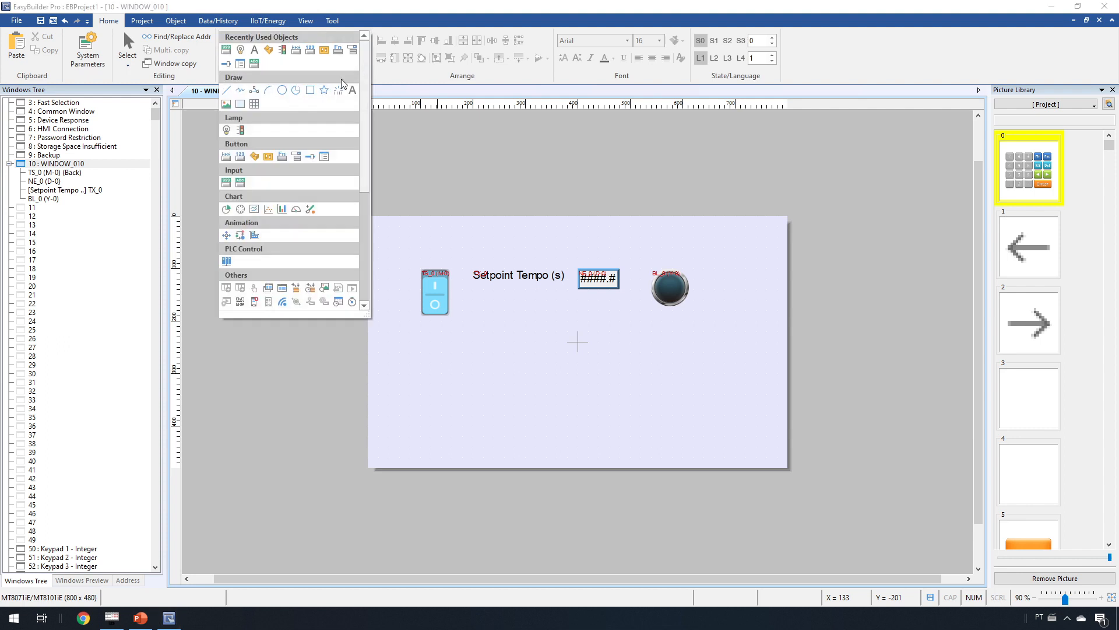
left_click(230, 187)
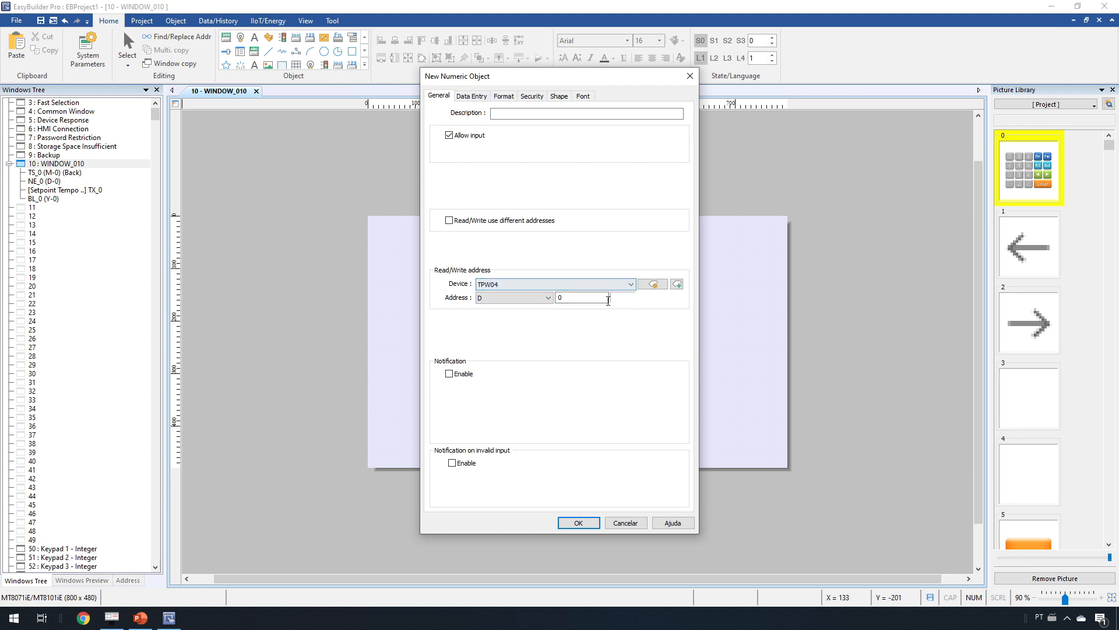
left_click(541, 300)
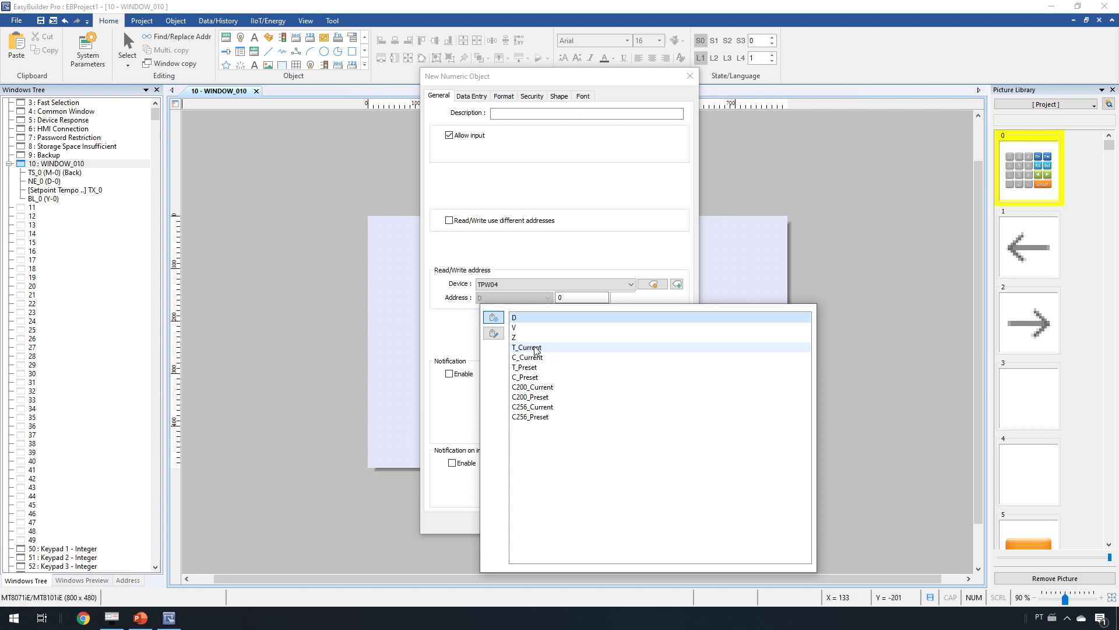
left_click(536, 348)
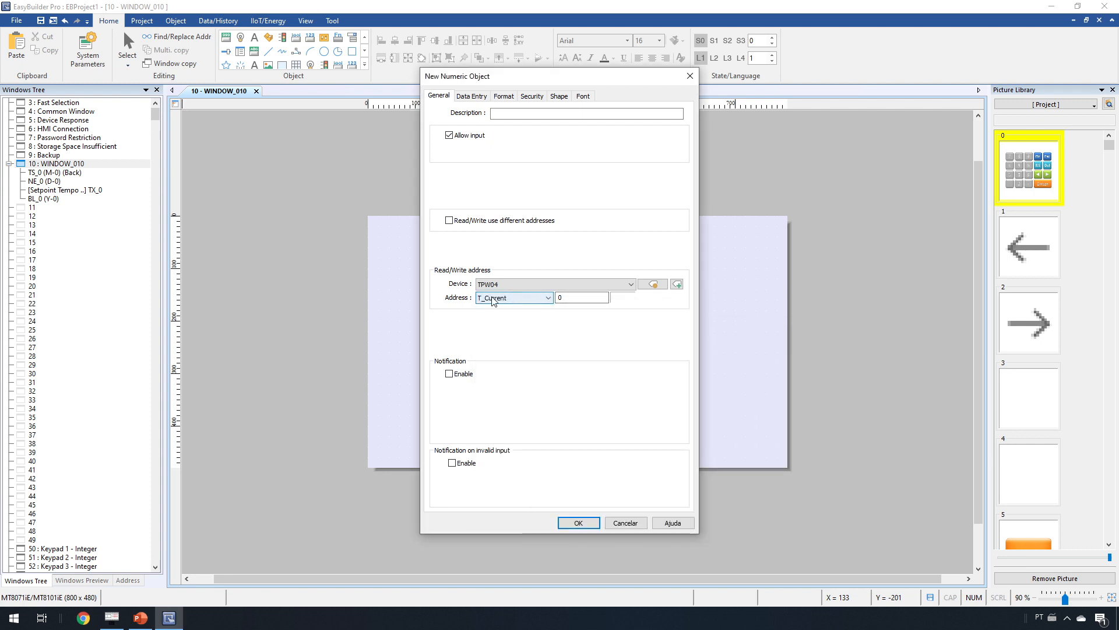
left_click(565, 299)
left_click_drag(590, 301, 553, 298)
left_click(578, 521)
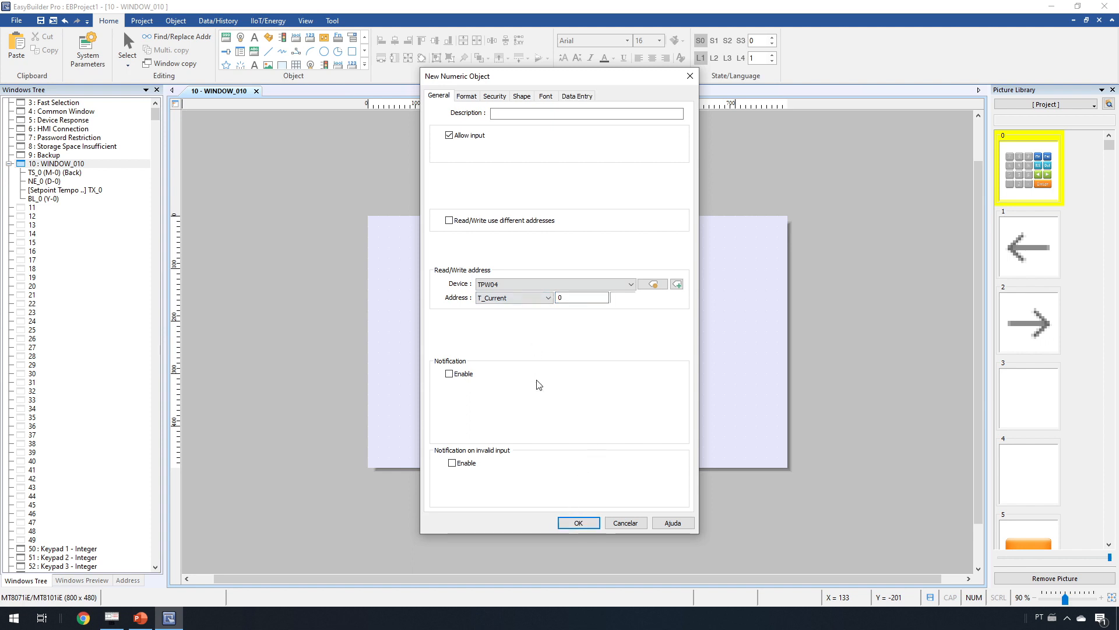
left_click(456, 135)
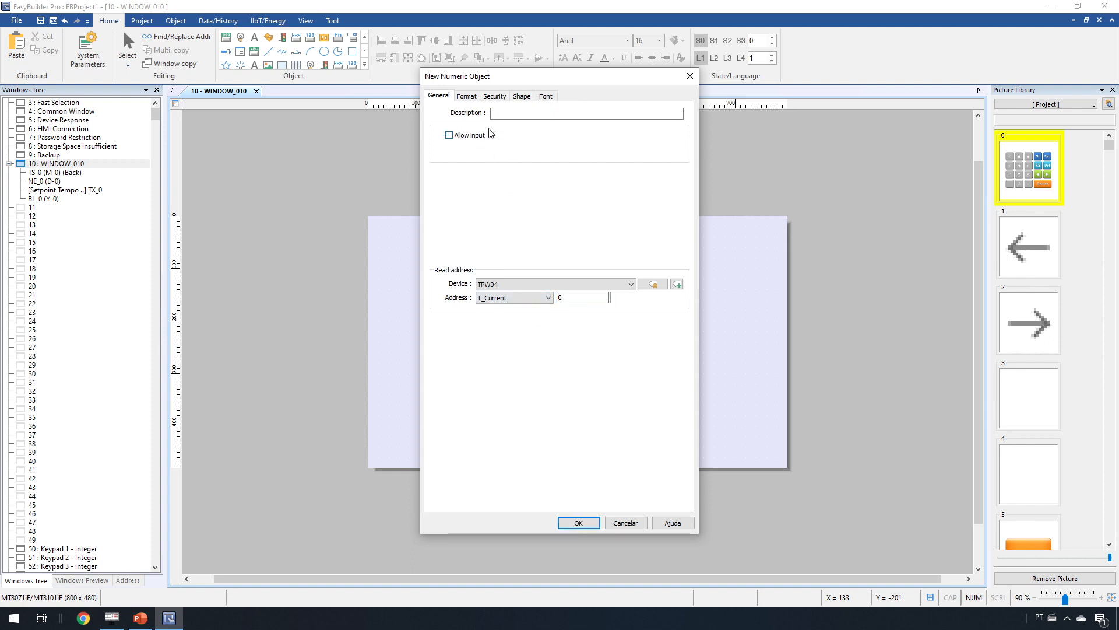
left_click(593, 528)
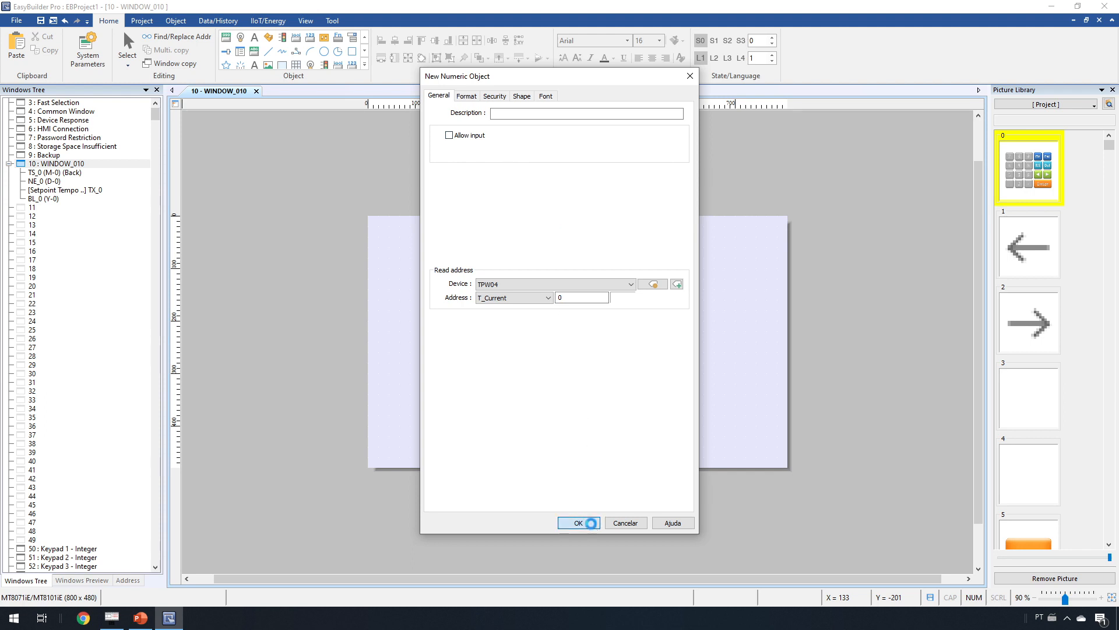
left_click(583, 304)
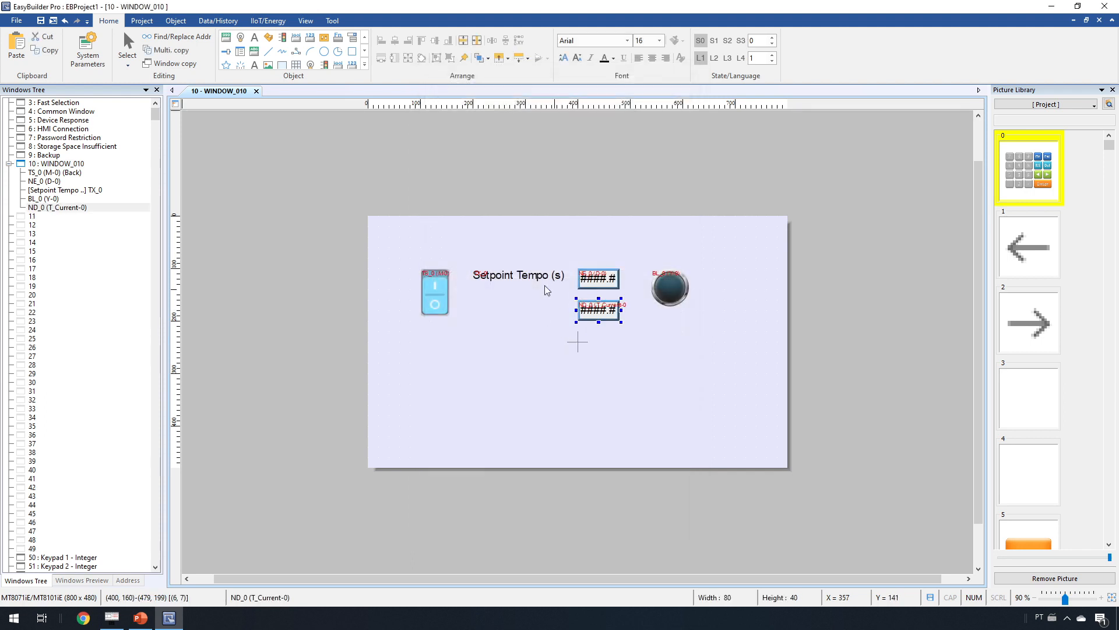
left_click(513, 339)
- Duplicate the "Setpoint Tempo (s)" label beside the timer's current-value display and change its text to "Tempo Decorrido"
left_click(544, 282)
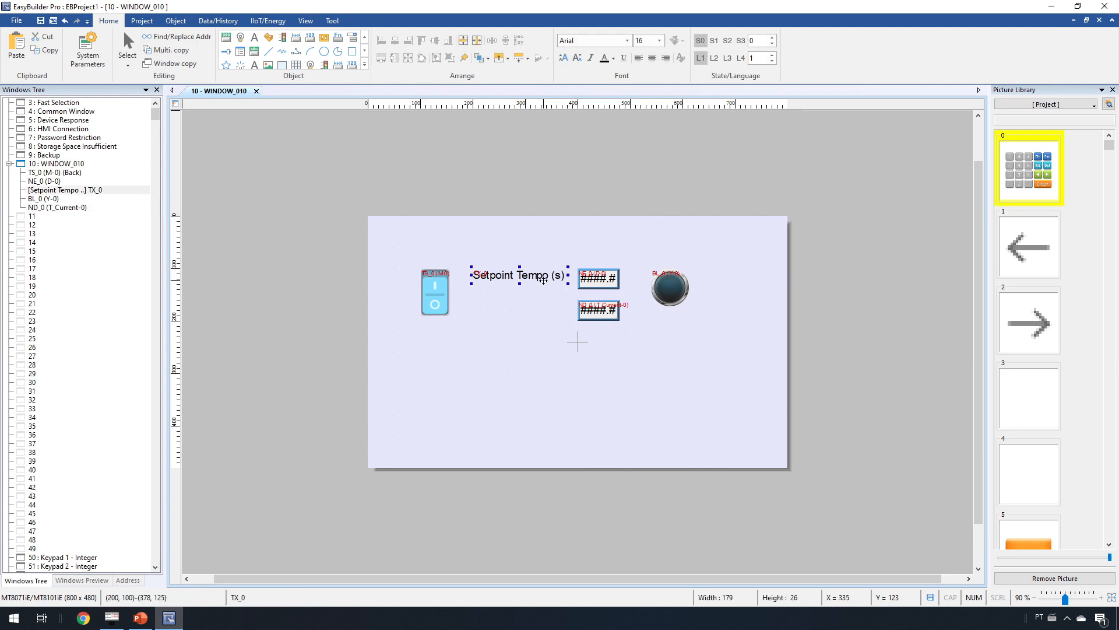
key("ctrl+c")
key("ctrl+v")
left_click_drag(554, 287, 543, 309)
double_click(544, 309)
key("ctrl+a")
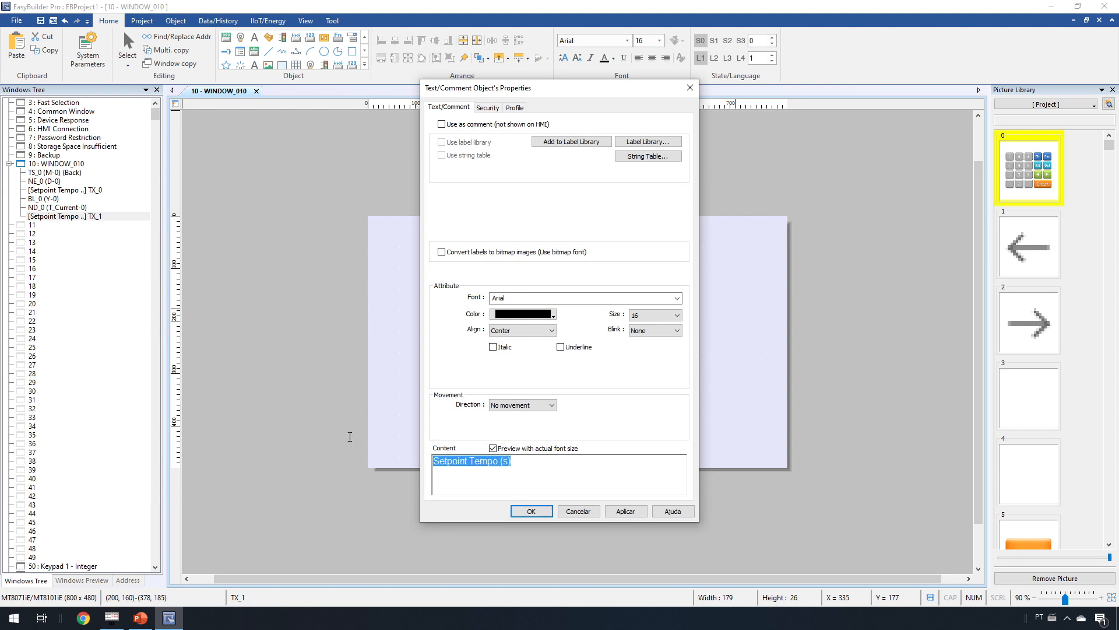
type("Tempo Decorrido")
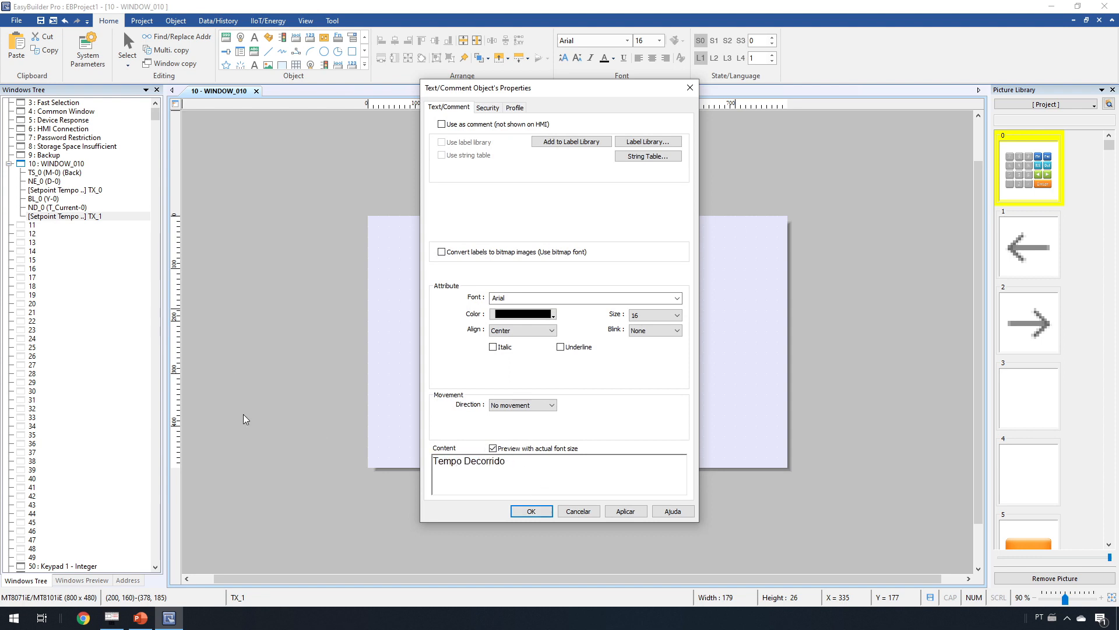
key("Return")
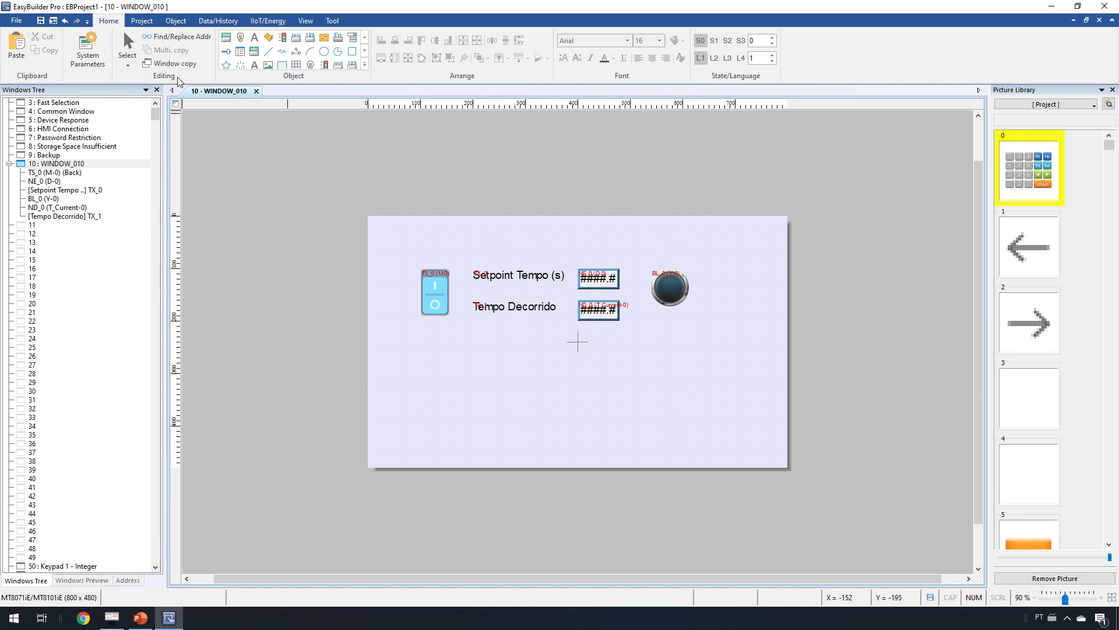
- Start an online simulation of the HMI project, saving the project as Teste_TPW04
left_click(141, 22)
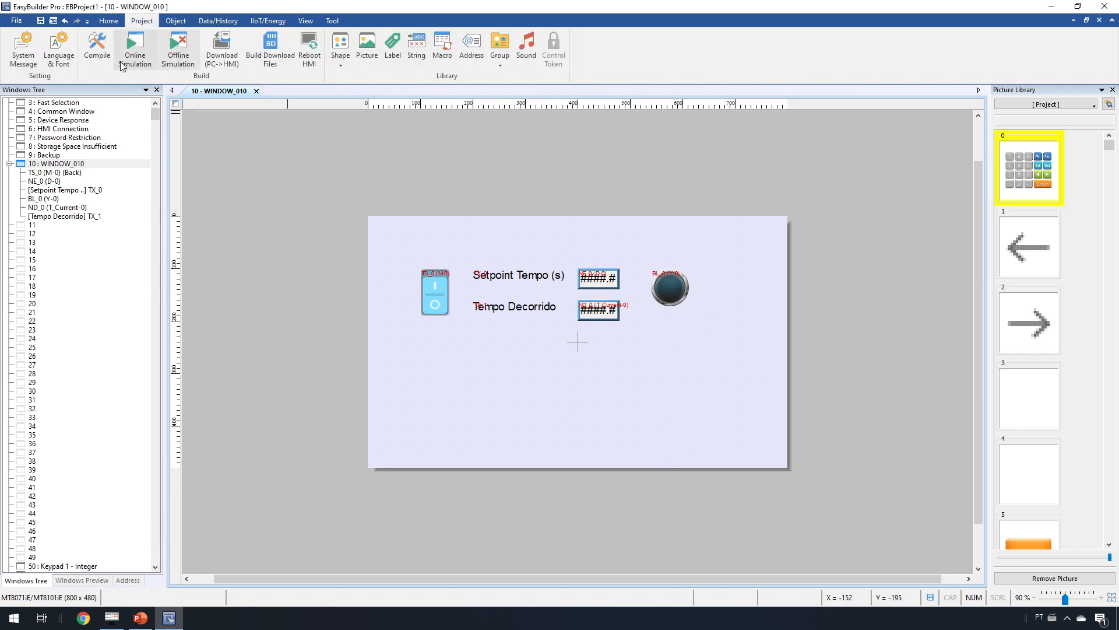
left_click(135, 50)
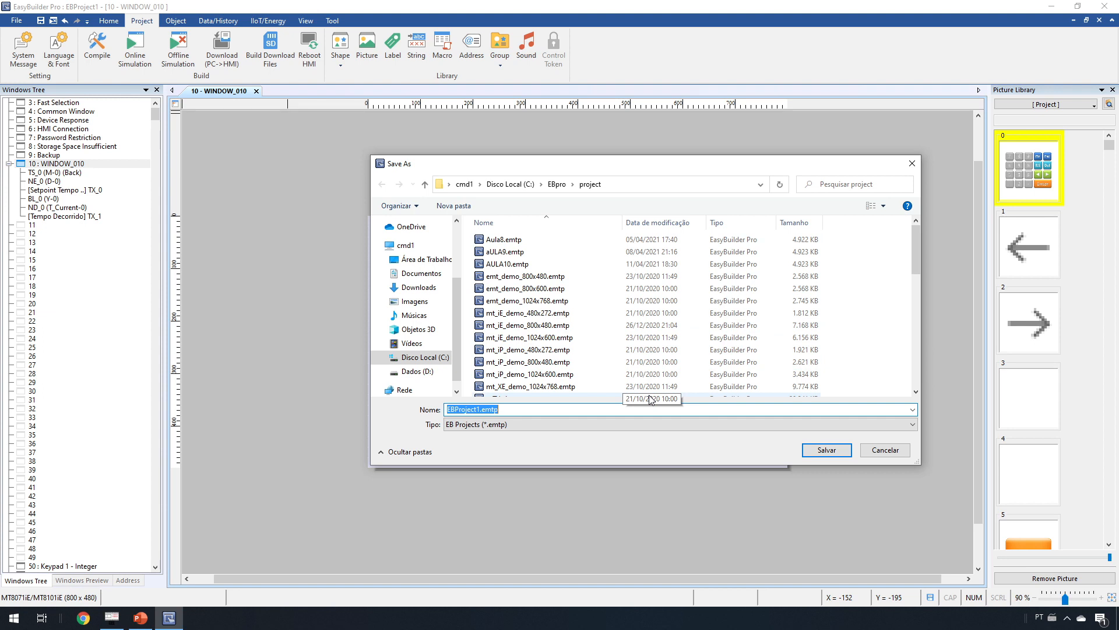
type("Teste_")
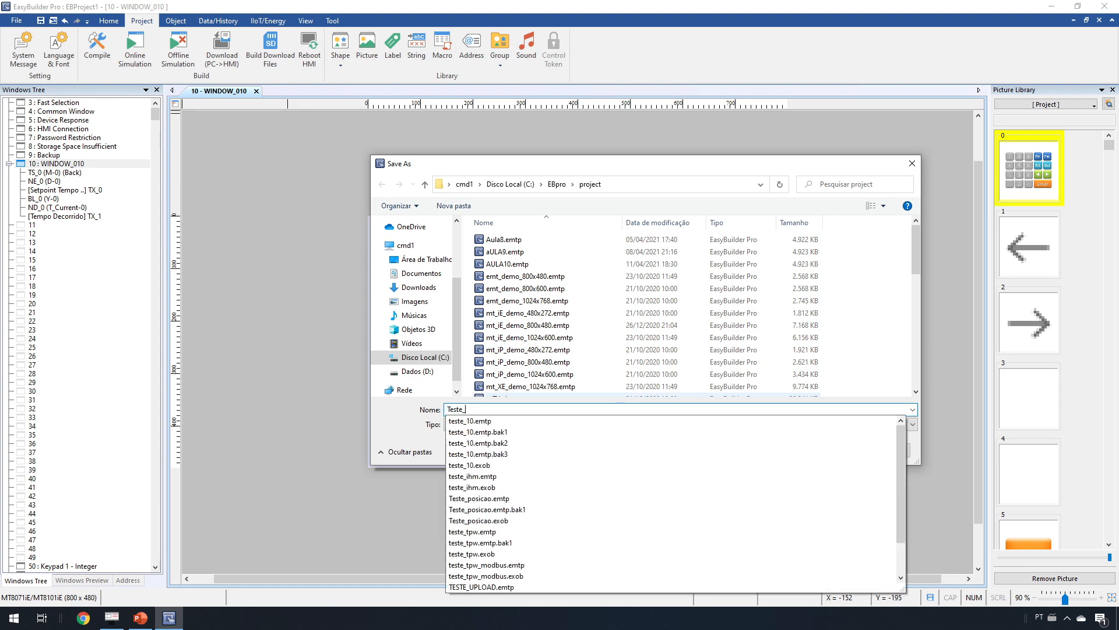
type("TPW04")
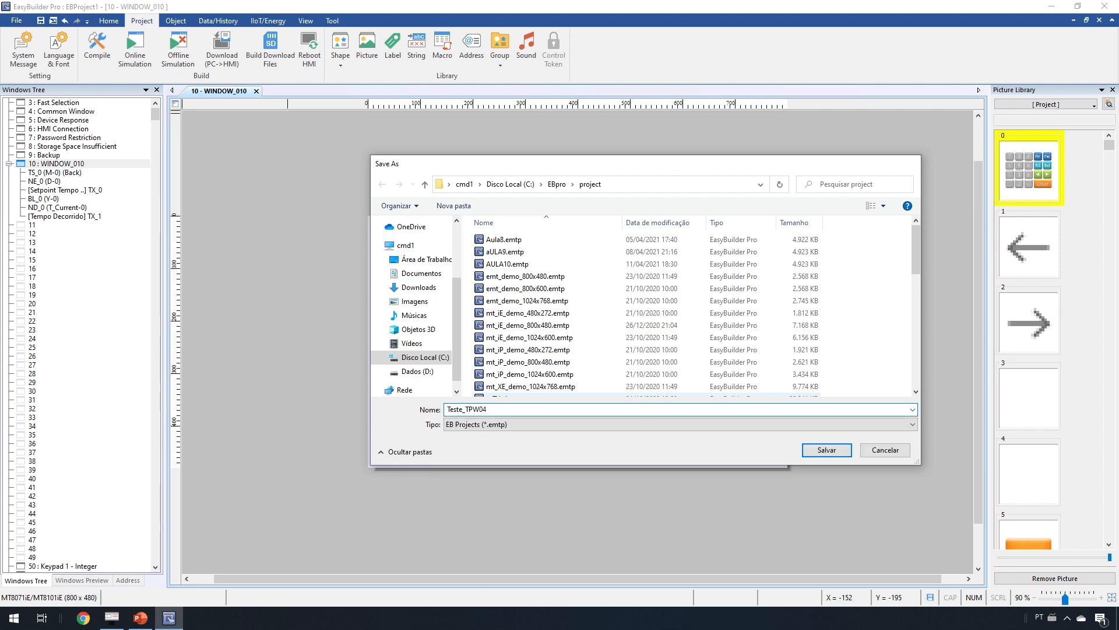
key("Return")
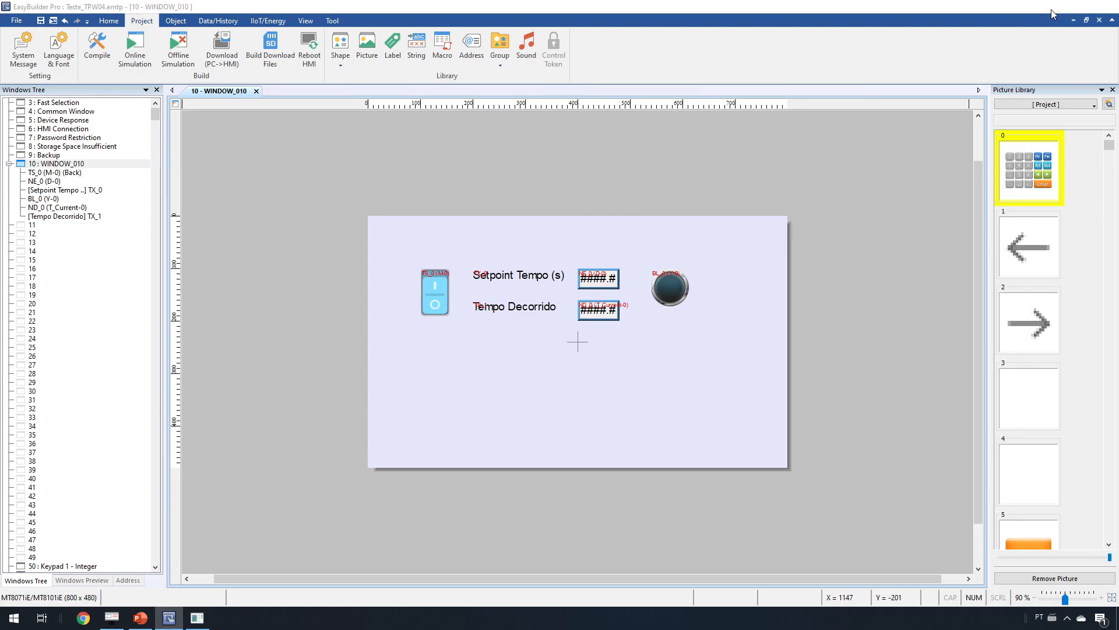
- Place the simulation window below the ladder rungs in TPW-PCLINK and set the simulated HMI's "Setpoint Tempo (s)" to 10
left_click(1052, 13)
left_click_drag(667, 173, 490, 249)
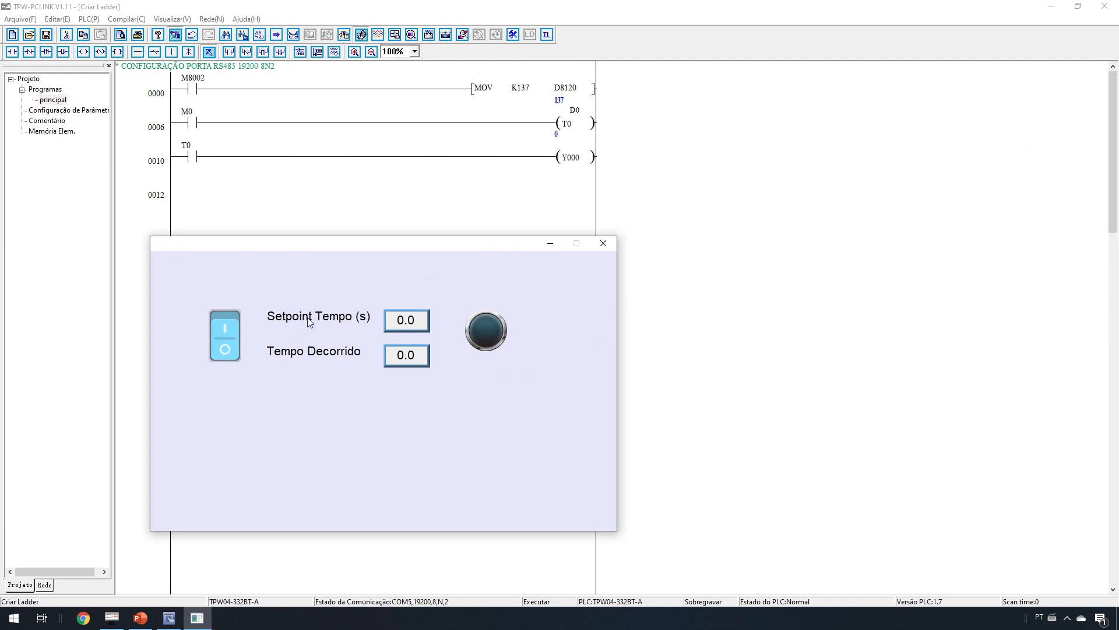
left_click(410, 327)
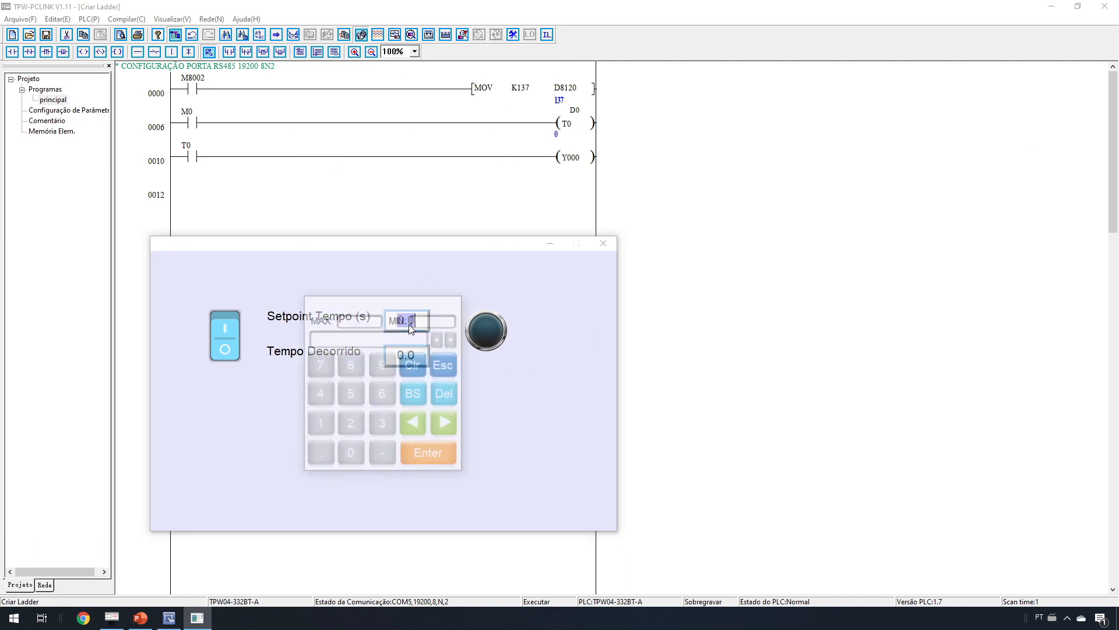
left_click(324, 429)
left_click(350, 448)
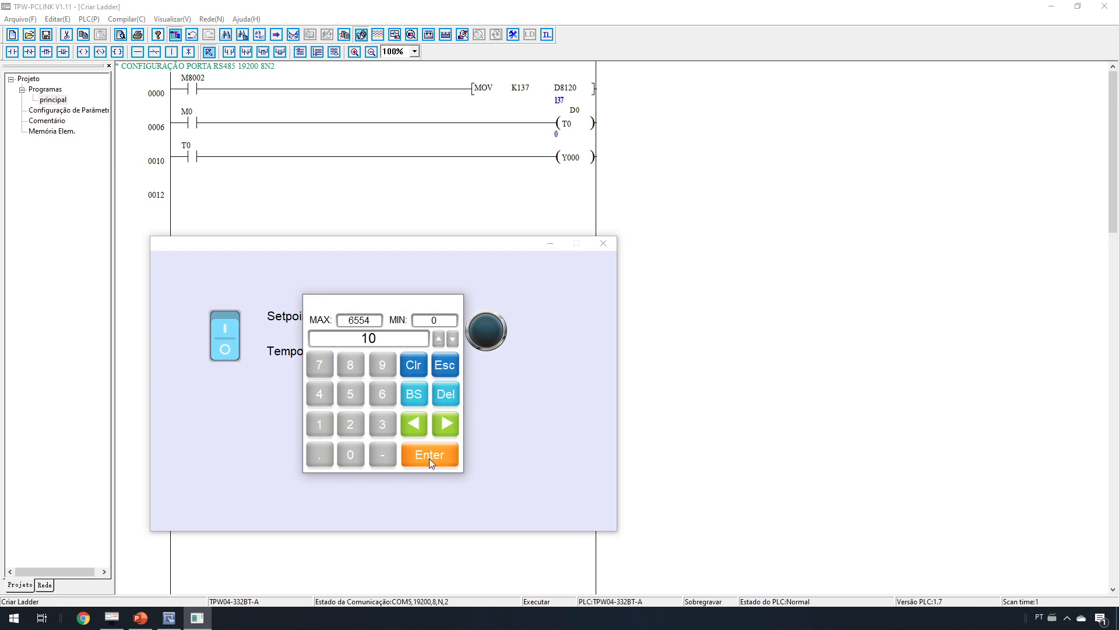
left_click(443, 459)
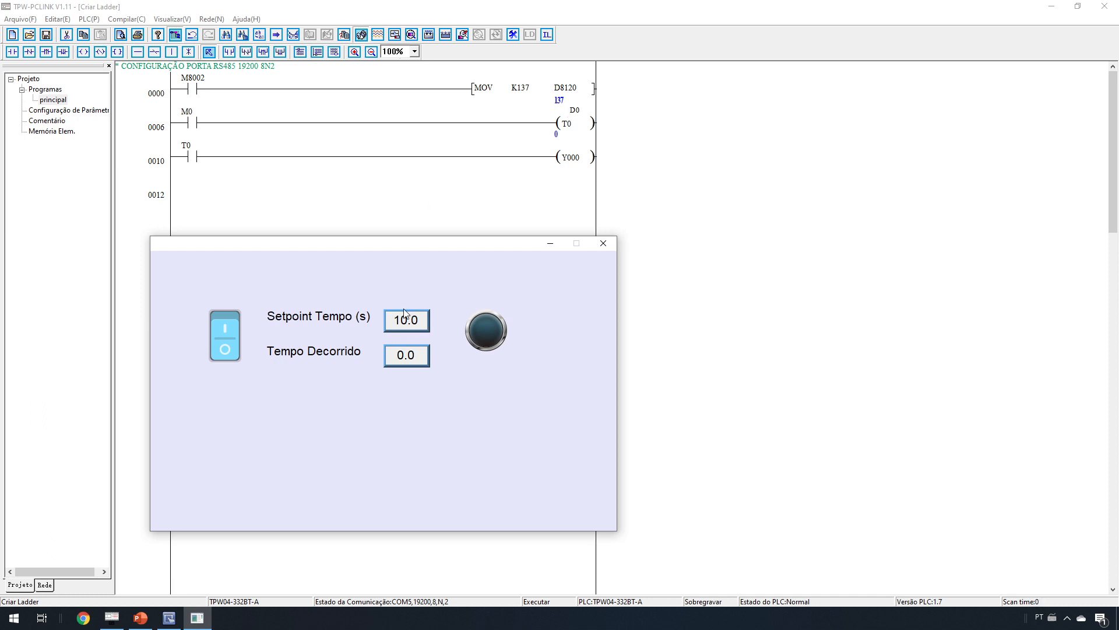
- Turn the simulated toggle switch on, let the timer reach its setpoint, turn the switch off and turn it on again
left_click(239, 325)
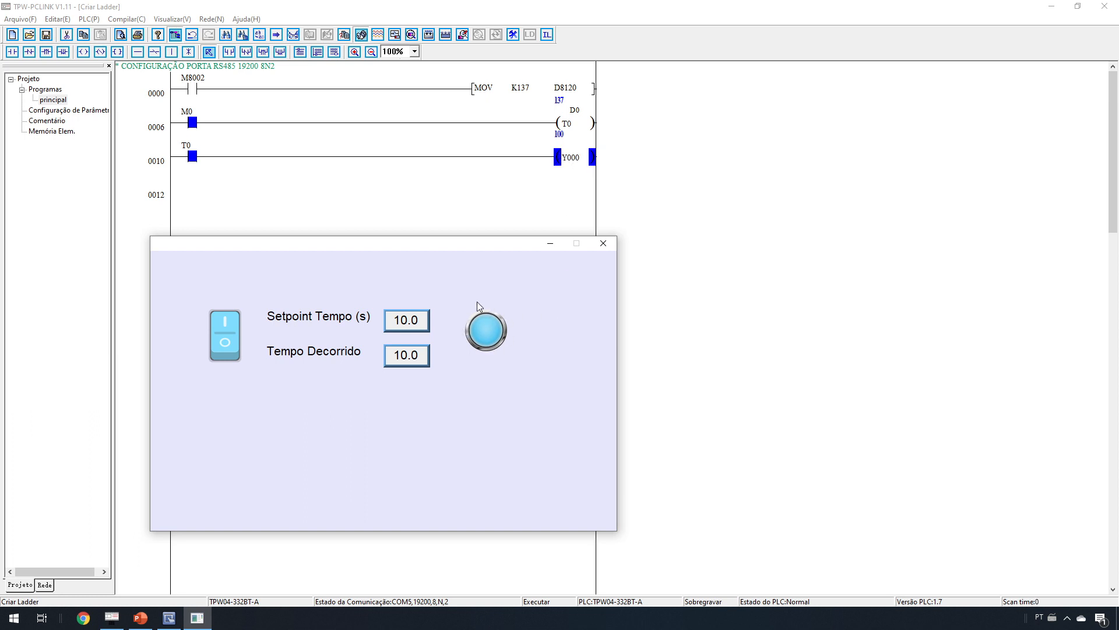
left_click(221, 350)
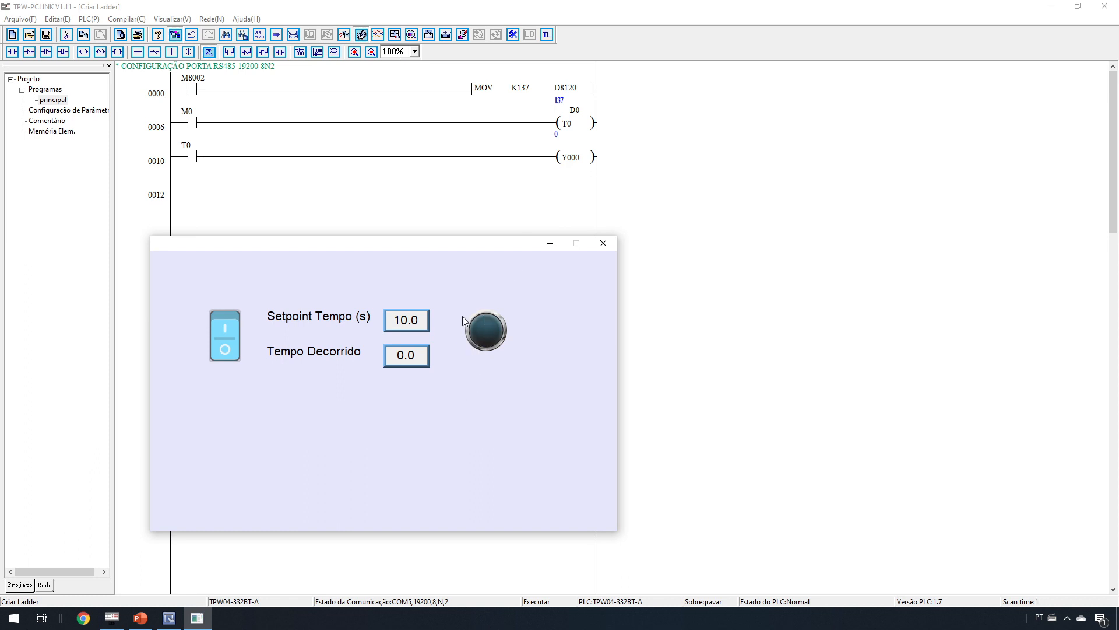
left_click(226, 334)
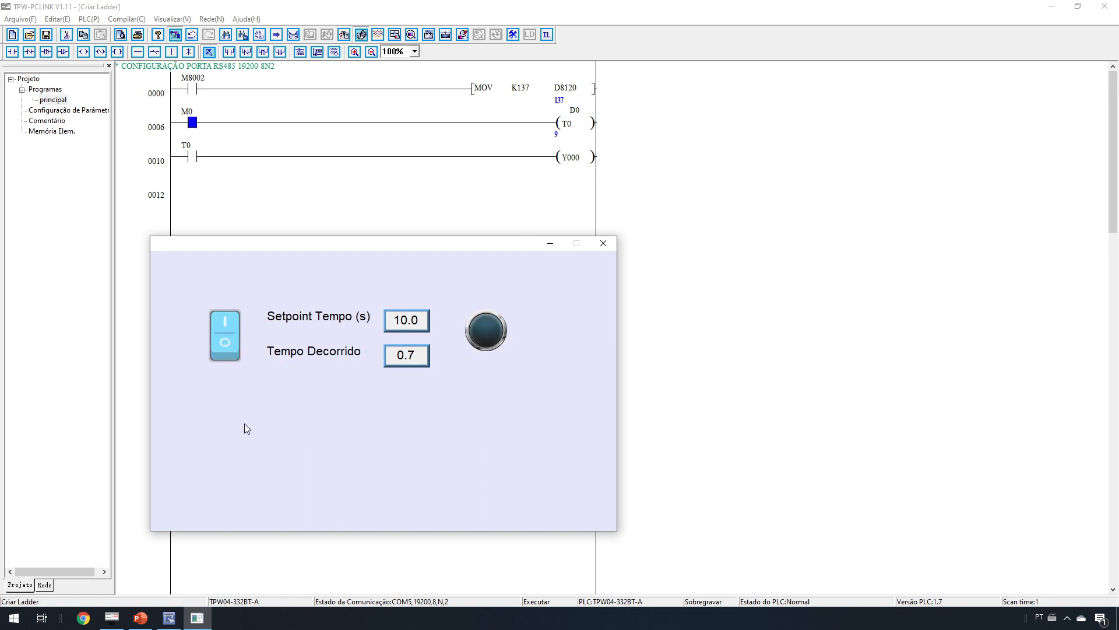